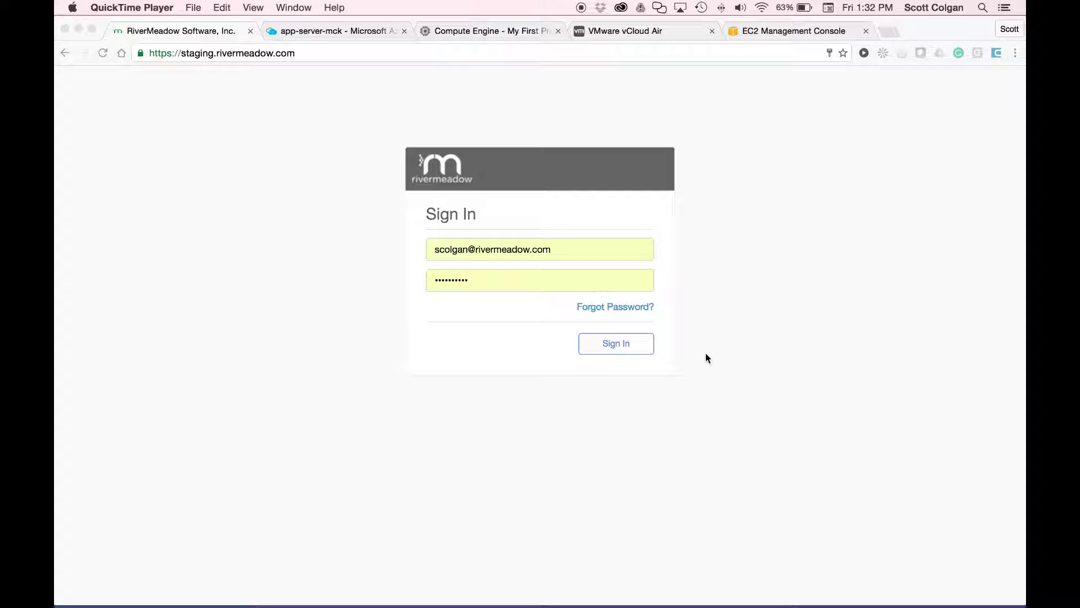
Sign in to the RiverMeadow staging site with the saved credentials.
click(706, 355)
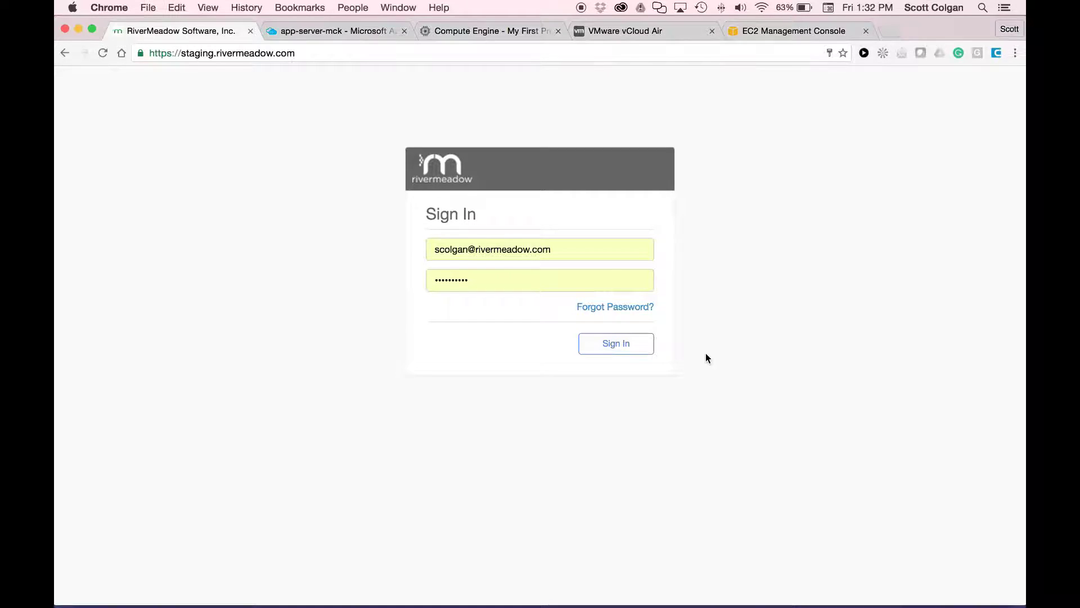
click(607, 344)
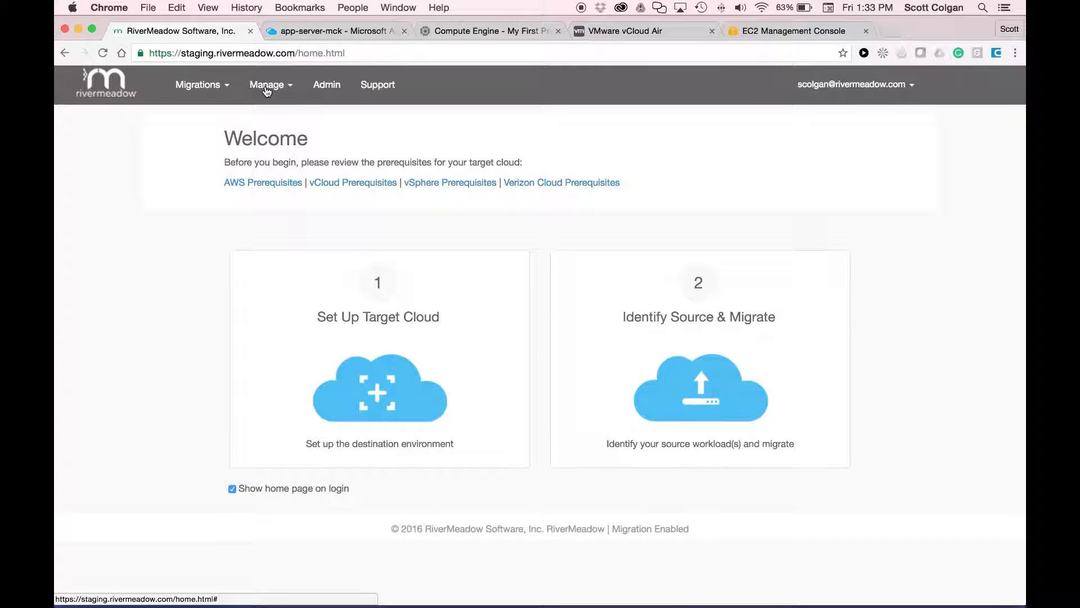
Go to Manage > Target Clouds and close the Add New Target Cloud form unsaved.
click(268, 89)
click(266, 117)
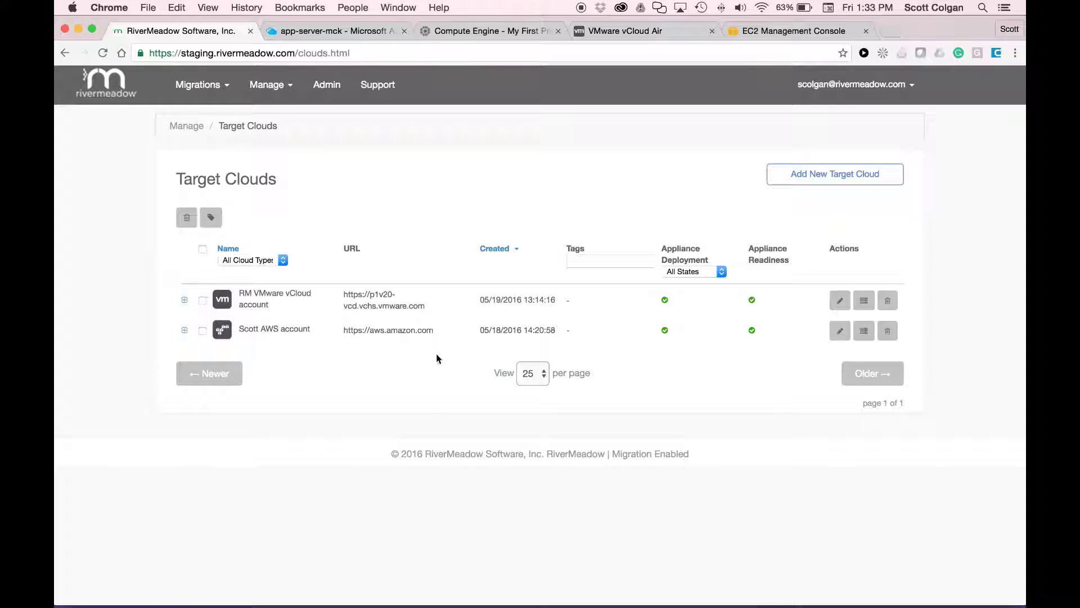
click(819, 177)
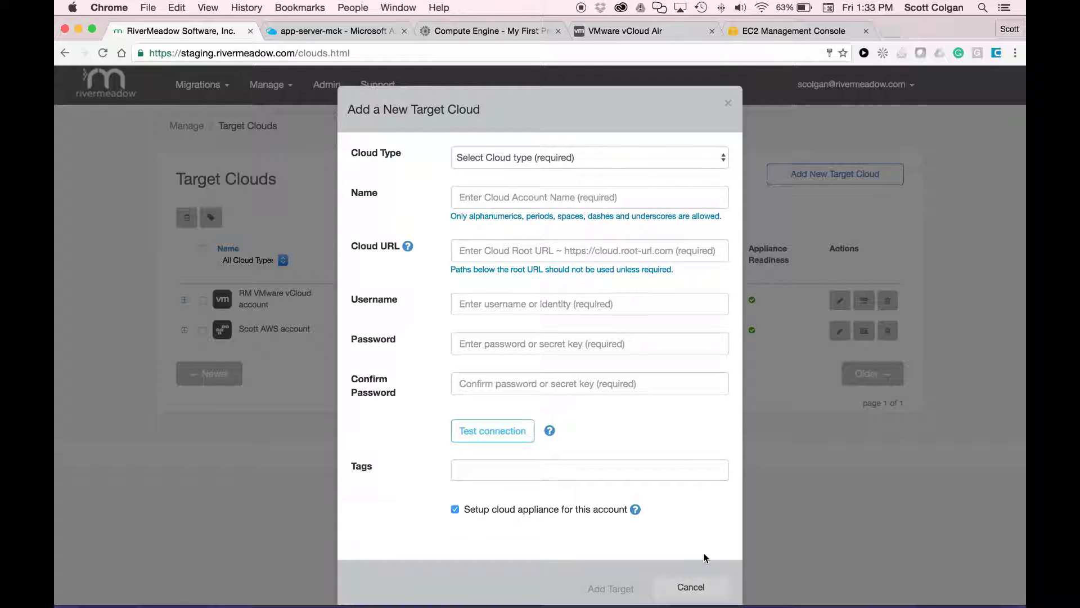
click(692, 586)
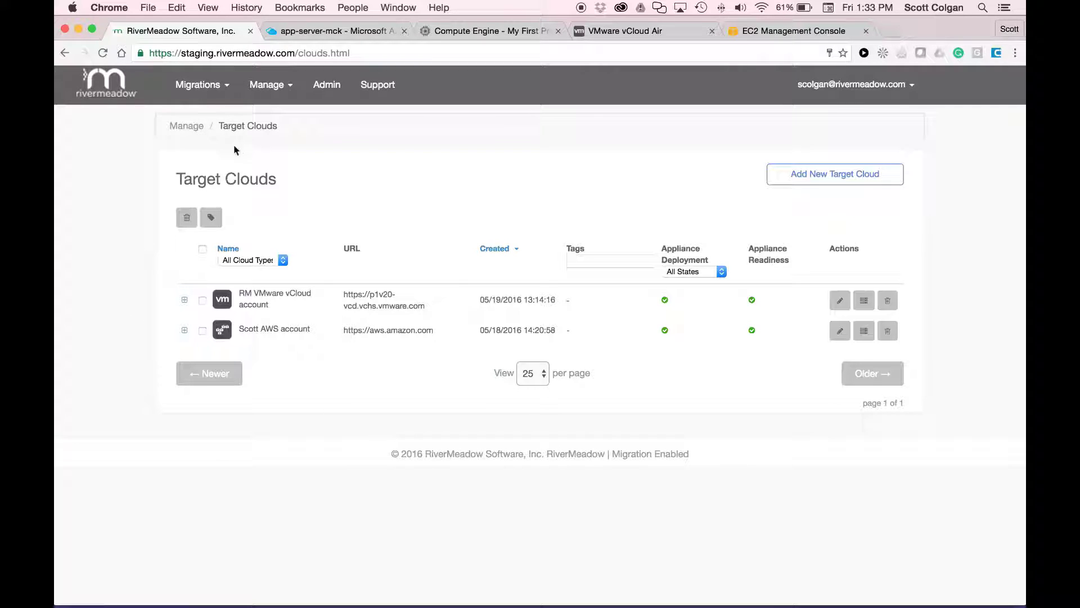
Go to Manage > Sources and close the Add New Source form unsaved.
click(268, 89)
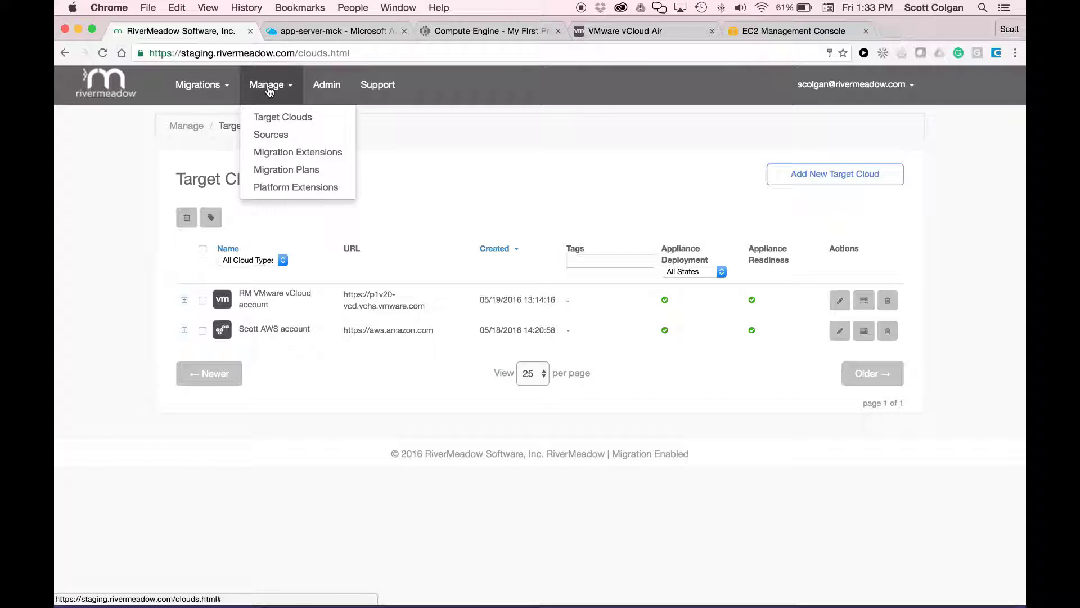
click(272, 134)
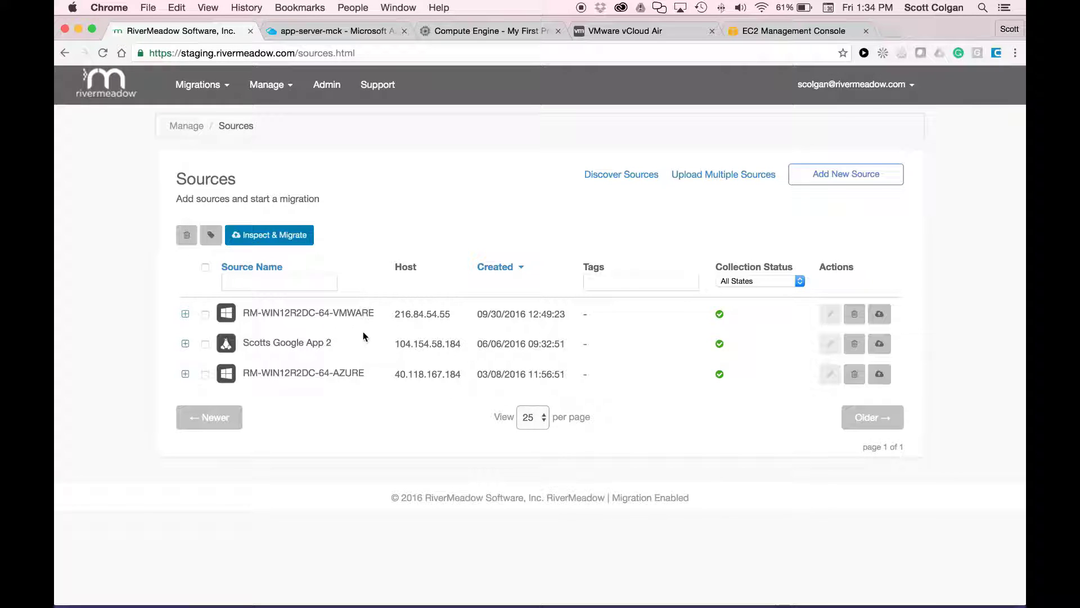
click(848, 179)
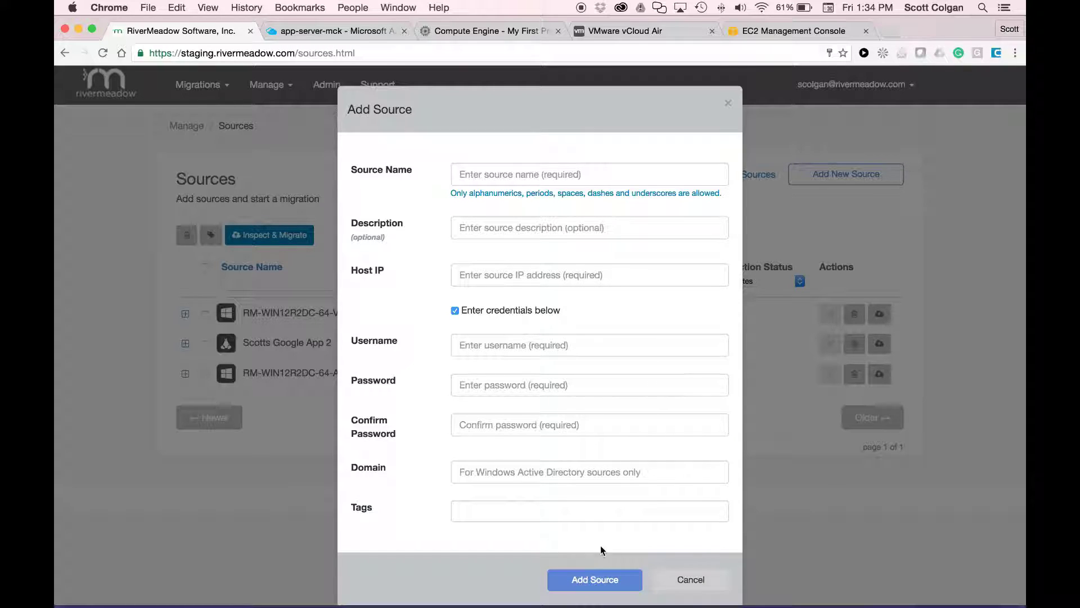
click(692, 580)
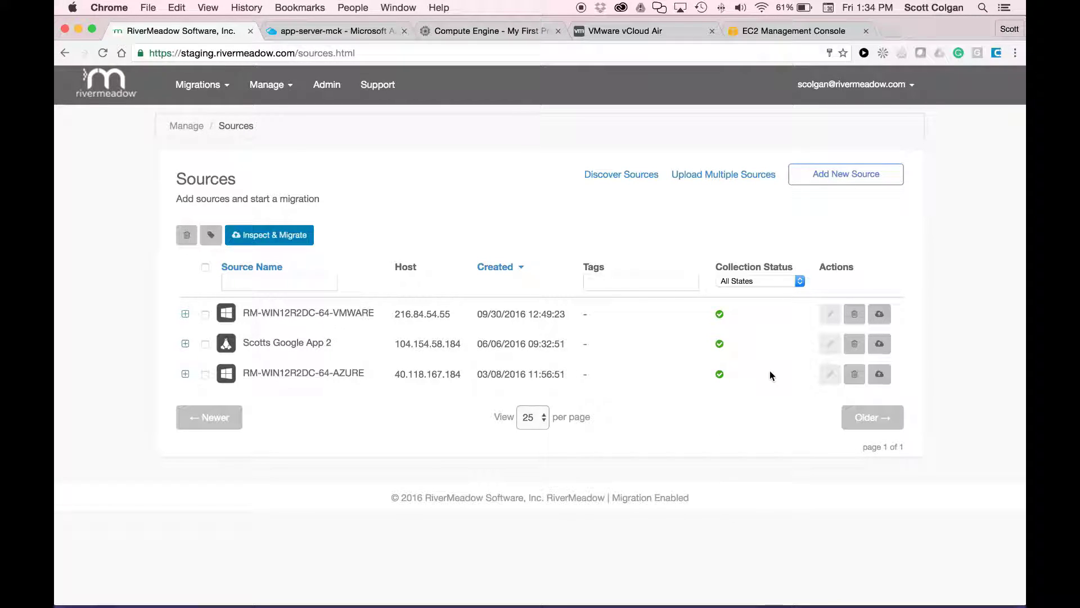
Close Upload Multiple Sources without uploading, then tick the AZURE and VMWARE source rows.
click(719, 176)
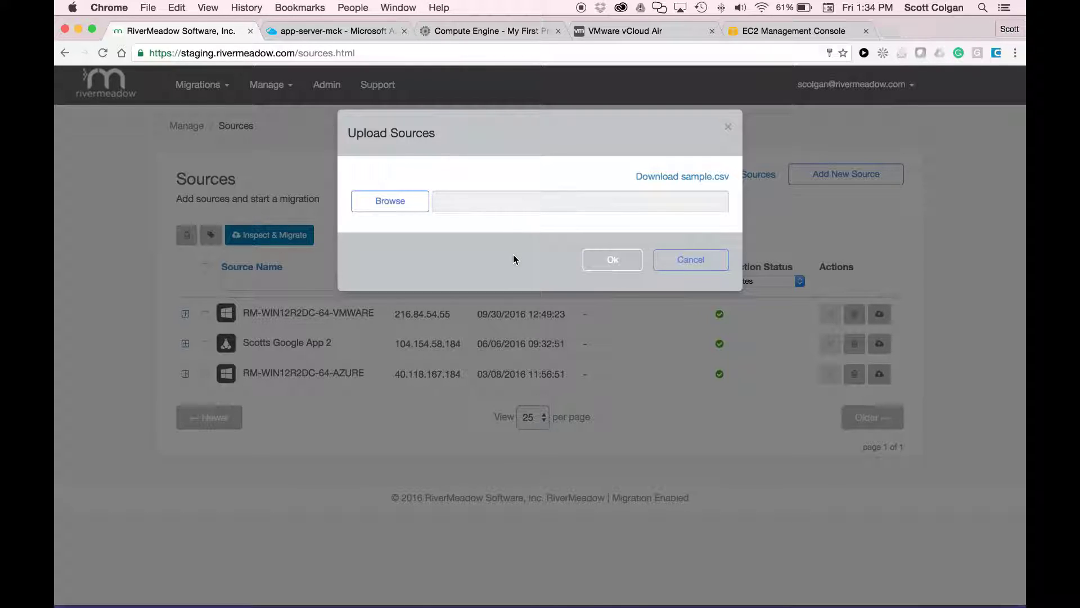
click(699, 267)
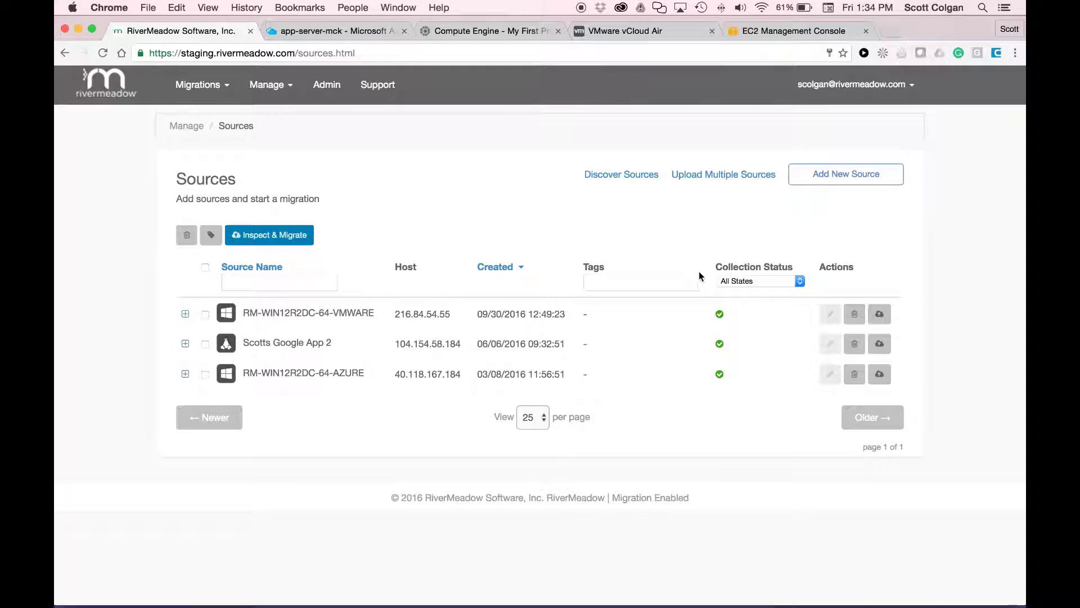
click(206, 375)
click(206, 315)
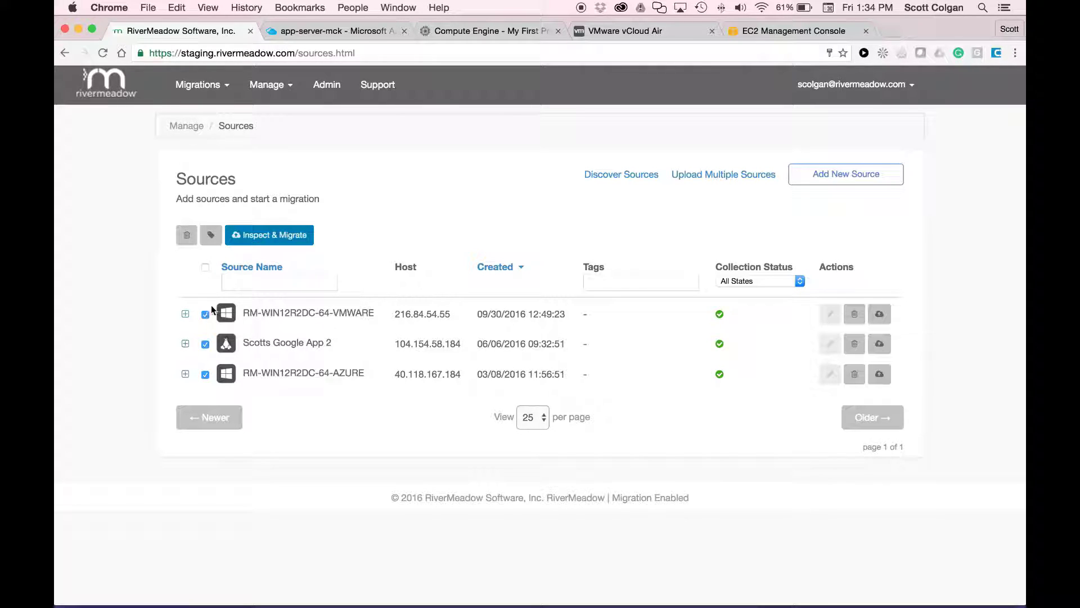
Inspect & Migrate against the AWS target using stored source information, then continue to feature checks.
click(296, 238)
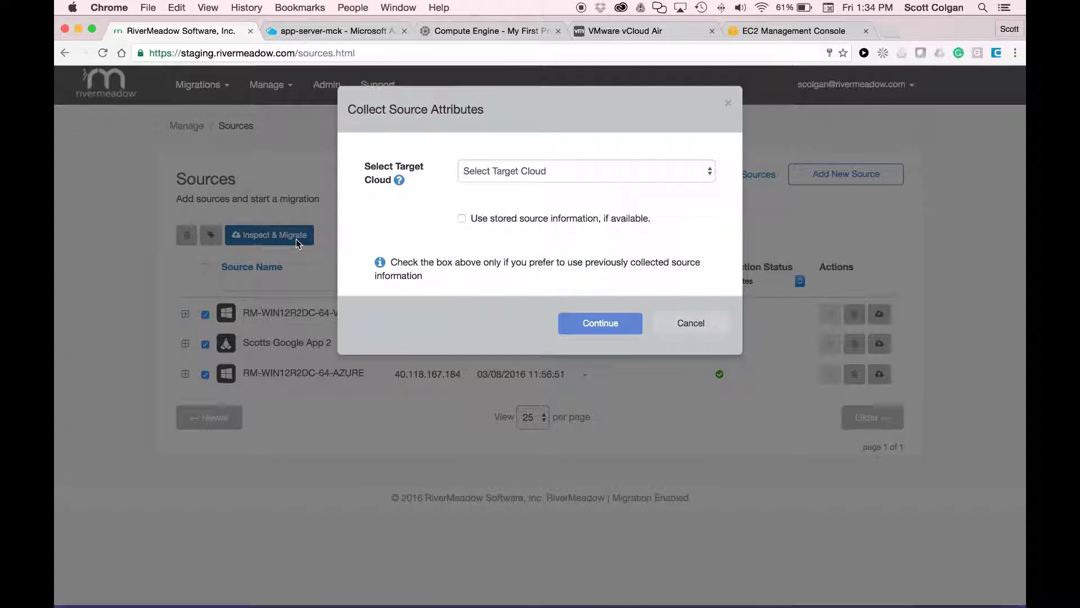
click(593, 175)
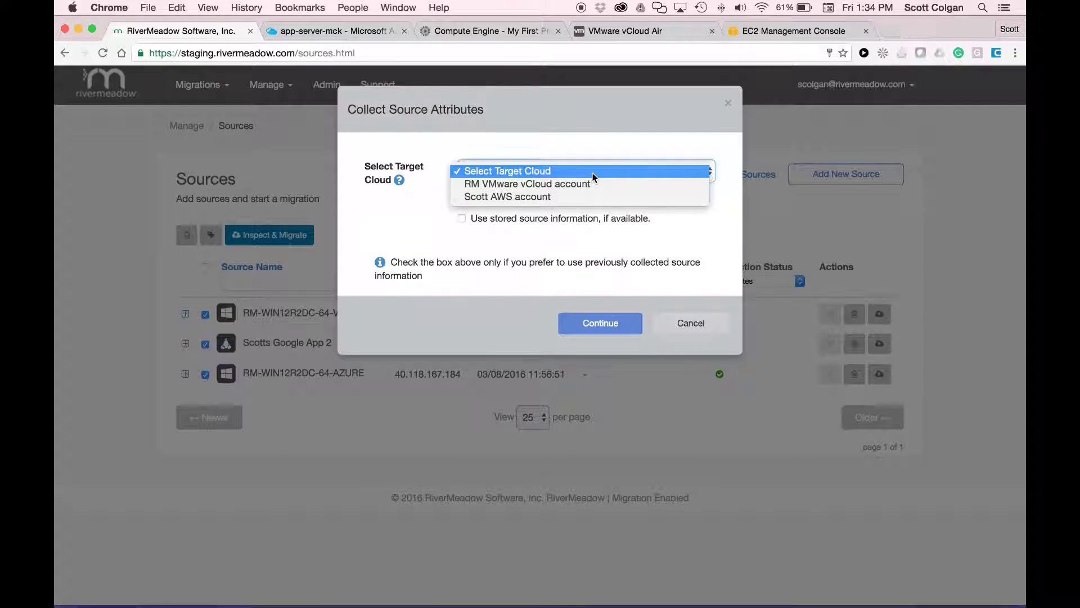
click(534, 197)
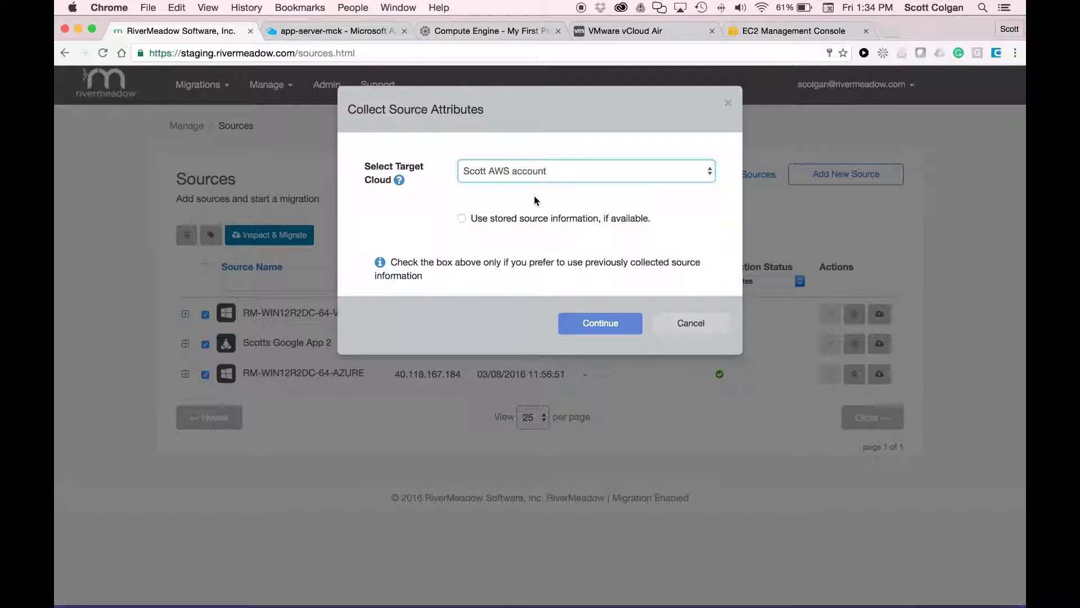
click(462, 217)
click(607, 326)
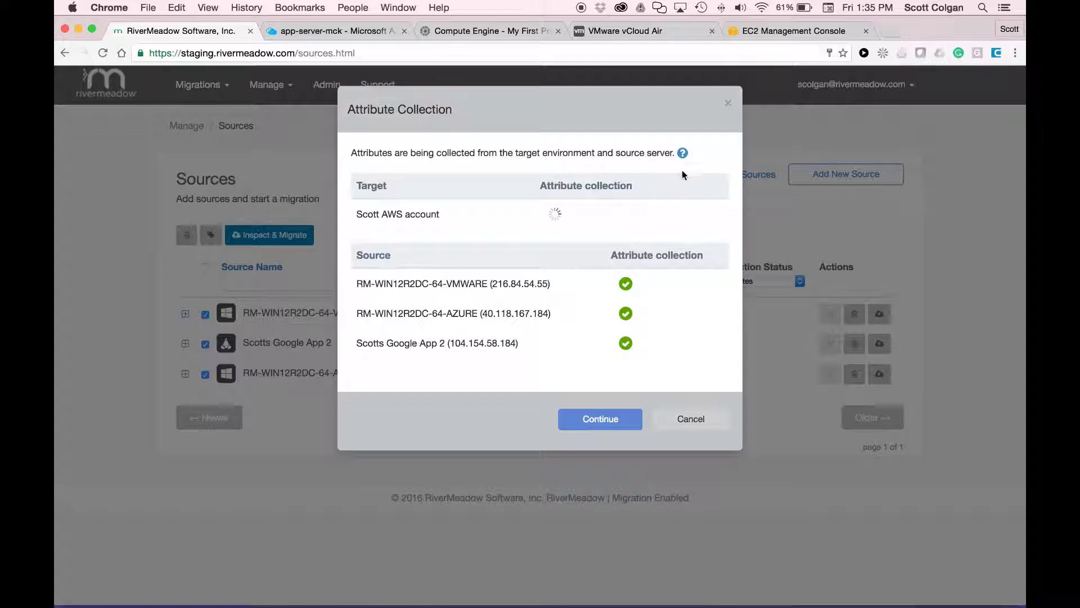
mouse_move(683, 152)
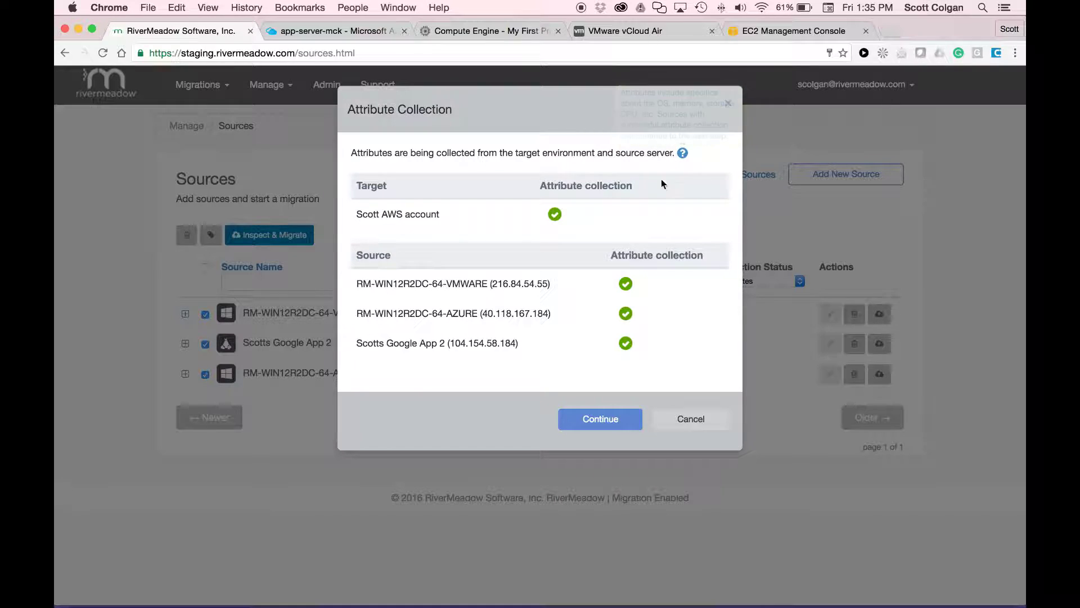
click(607, 417)
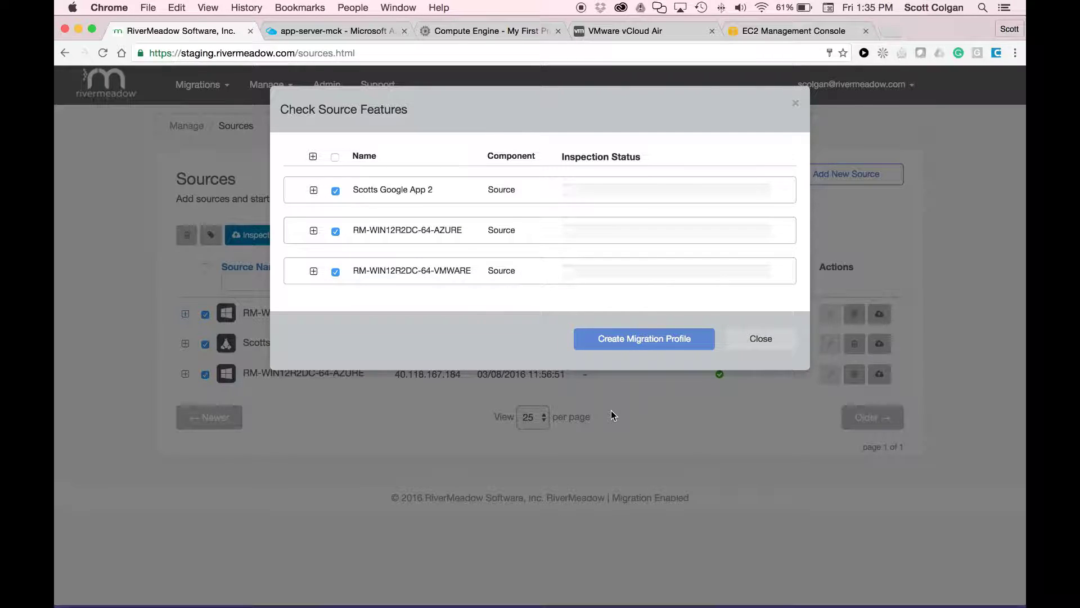
Review preflight details, include the warned VMWARE server, and create a migration profile for all three.
click(314, 191)
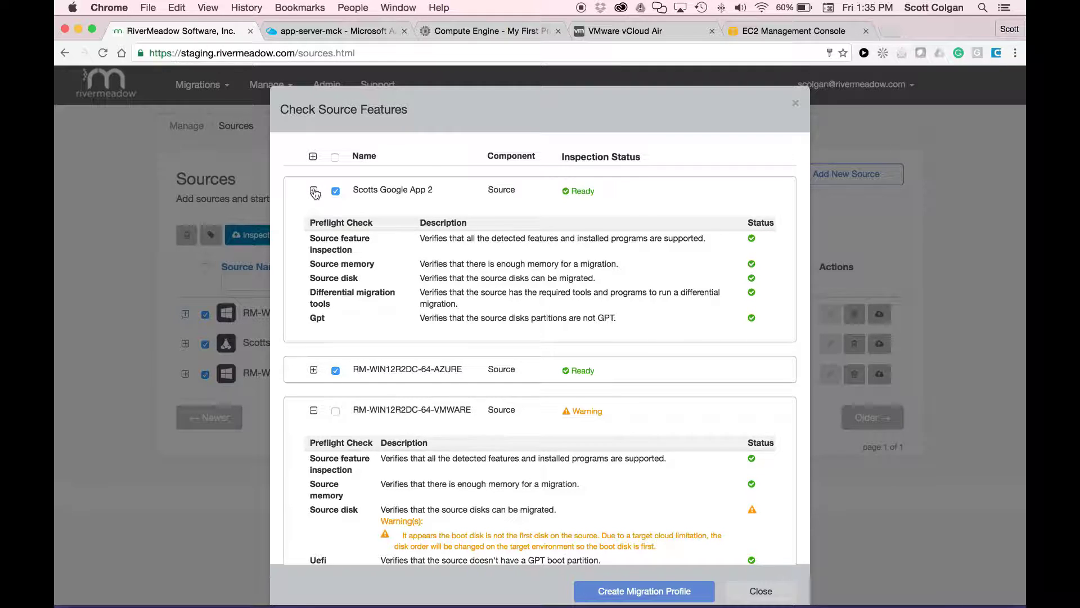
click(336, 411)
scroll(524, 447, down, 5)
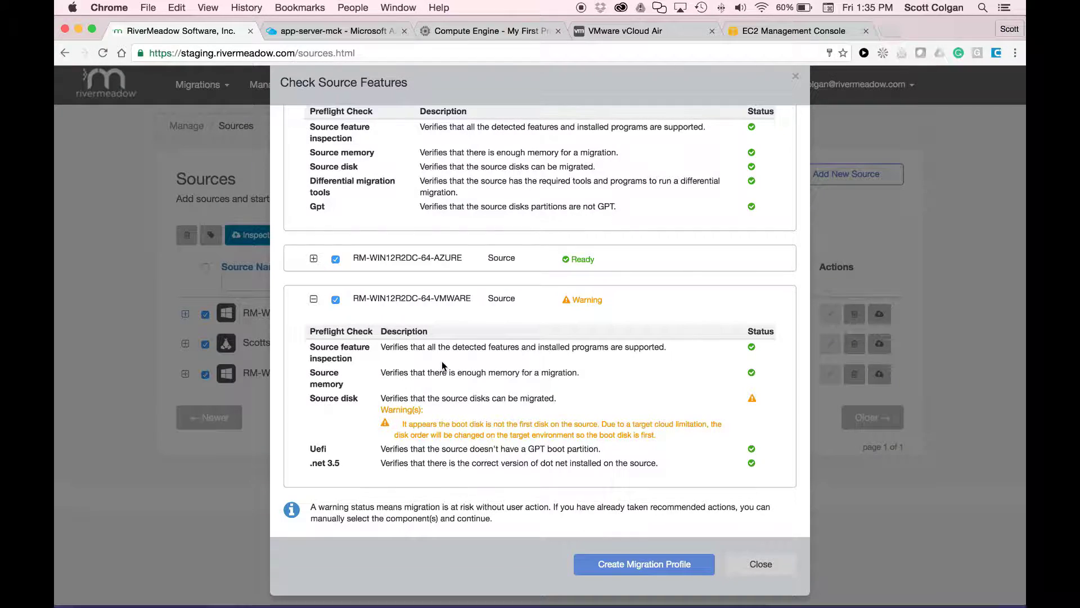
scroll(488, 403, up, 5)
scroll(488, 399, down, 3)
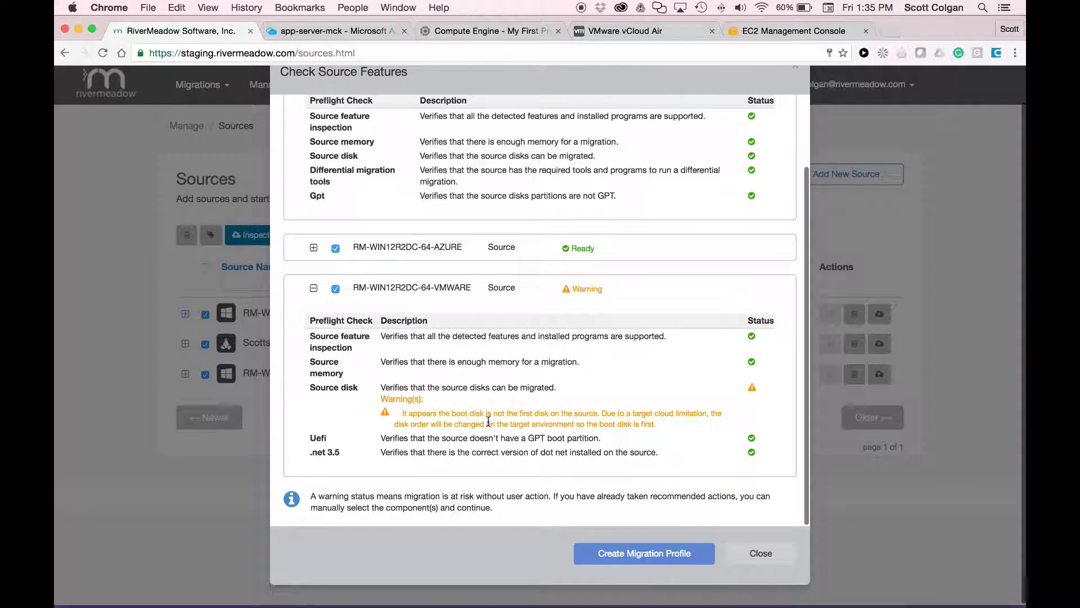
click(630, 554)
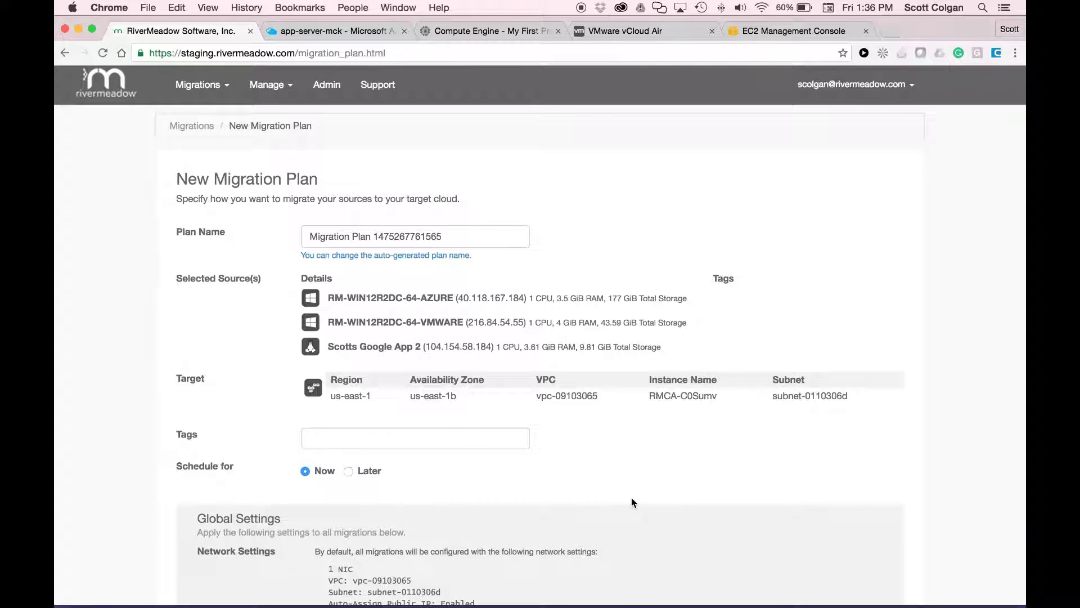
scroll(632, 496, down, 3)
scroll(634, 497, down, 3)
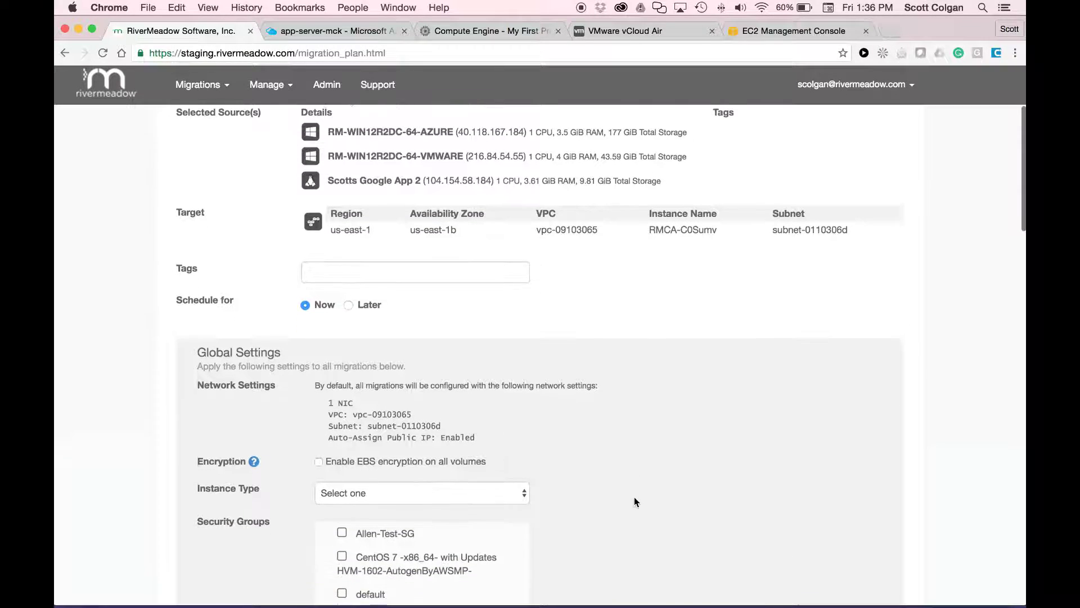
click(347, 293)
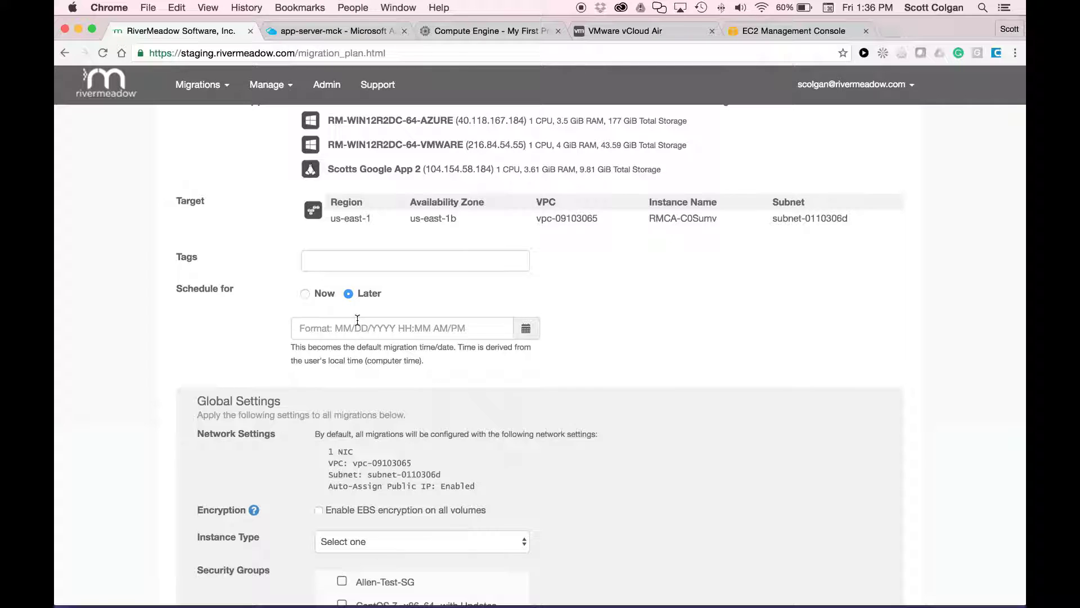
click(305, 294)
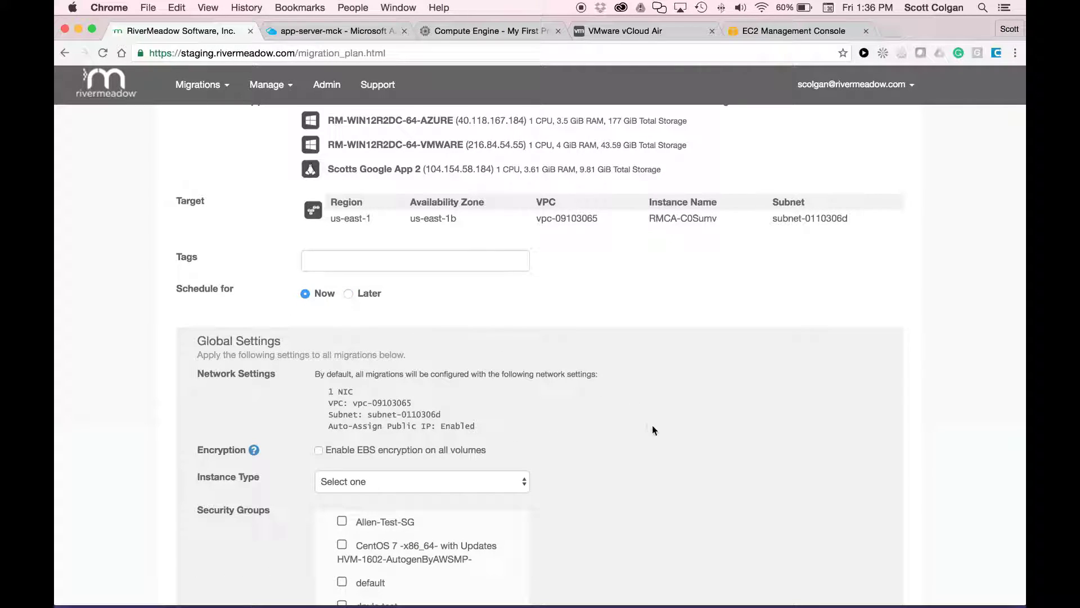
scroll(686, 444, down, 6)
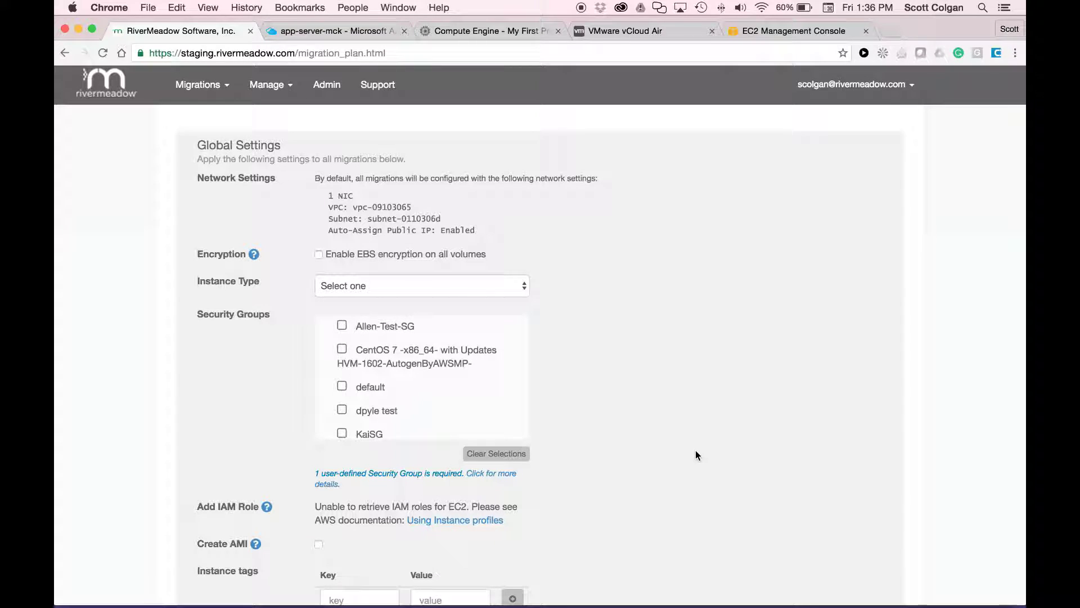
scroll(696, 455, down, 5)
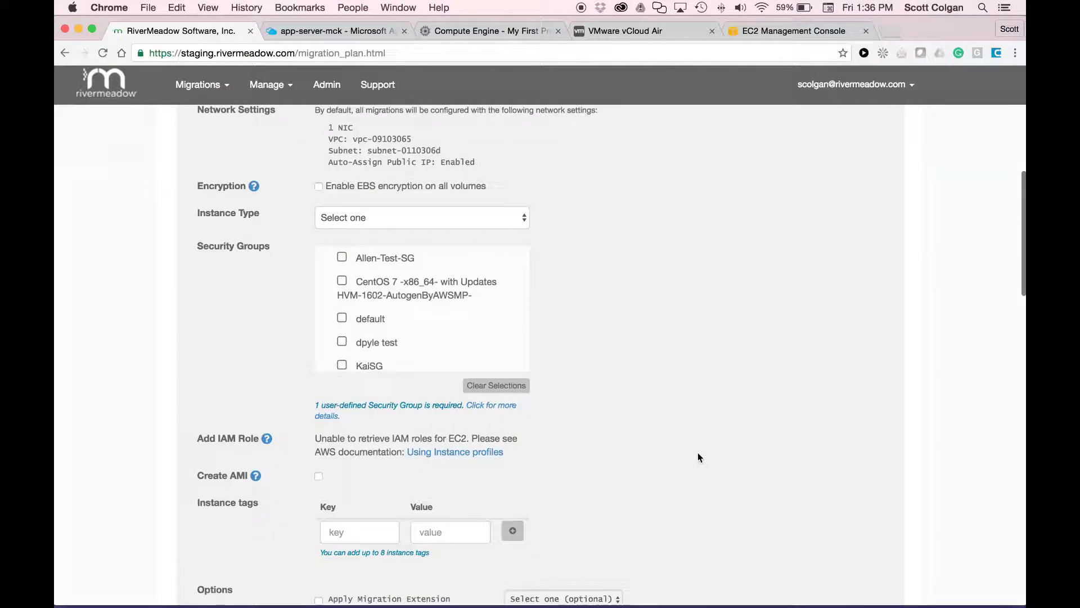
scroll(699, 456, down, 7)
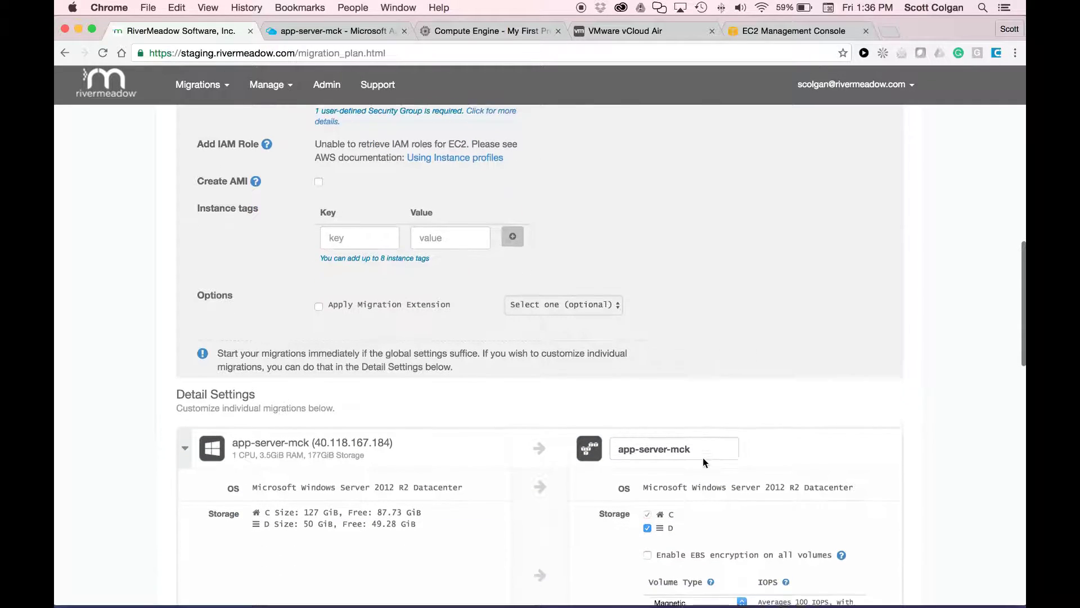
Rename the app-server-mck target to RM-Demo-1.
drag(693, 415, 620, 416)
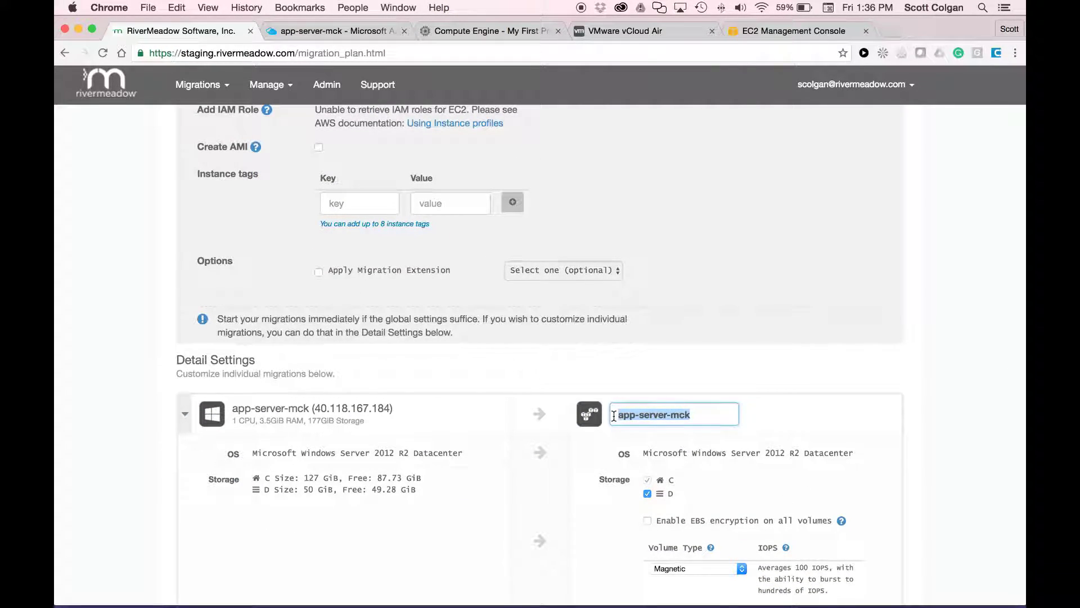
text(RM)
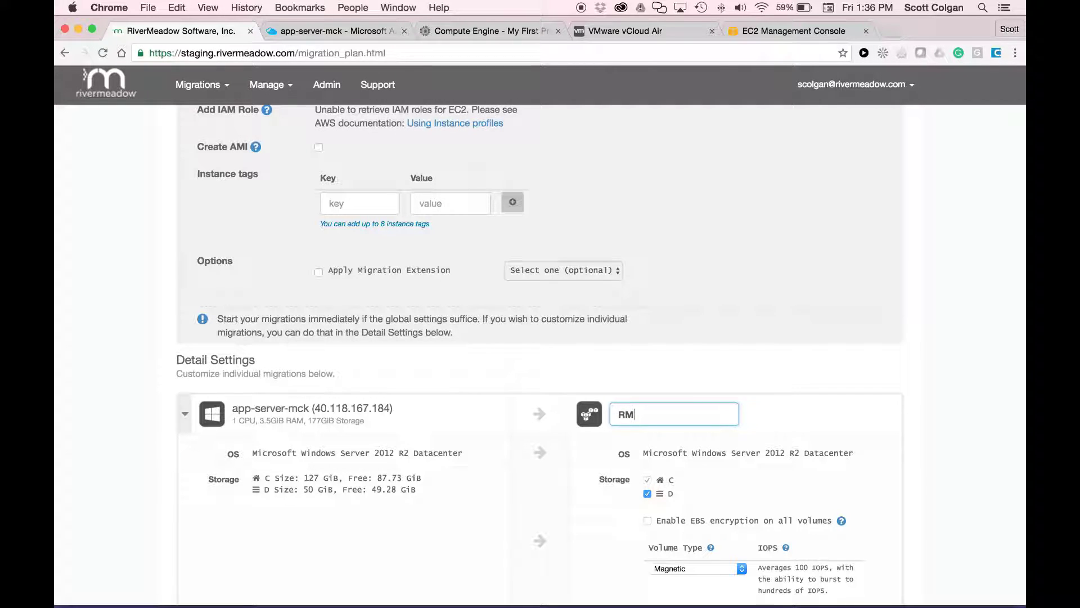
text(-Demo-1)
triple_click(676, 414)
key(super+c)
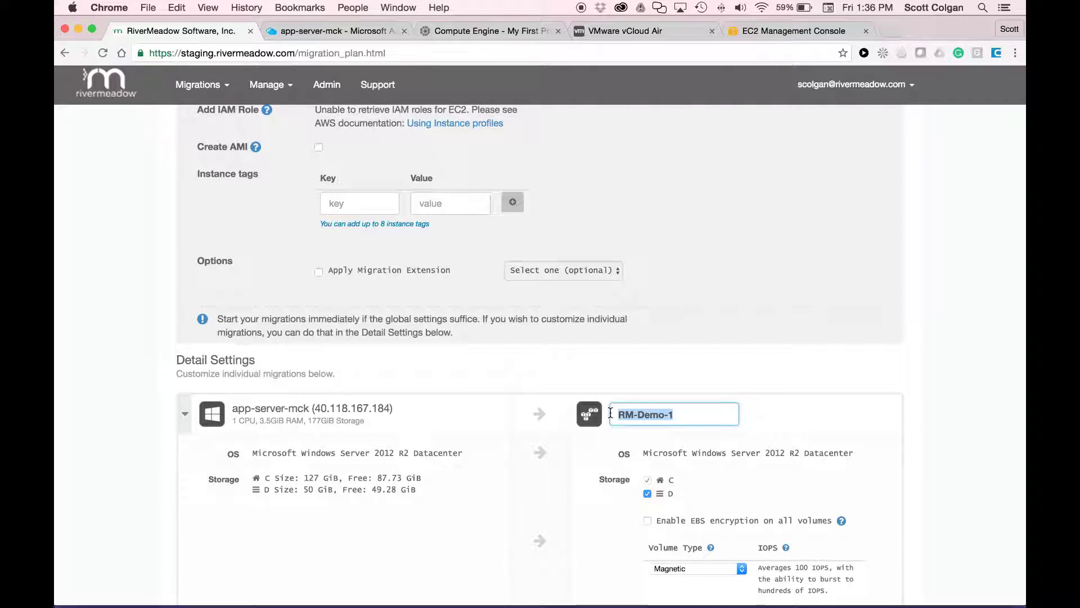
Set RM-Demo-1's instance type to t2.medium.
scroll(785, 463, down, 2)
scroll(785, 467, down, 2)
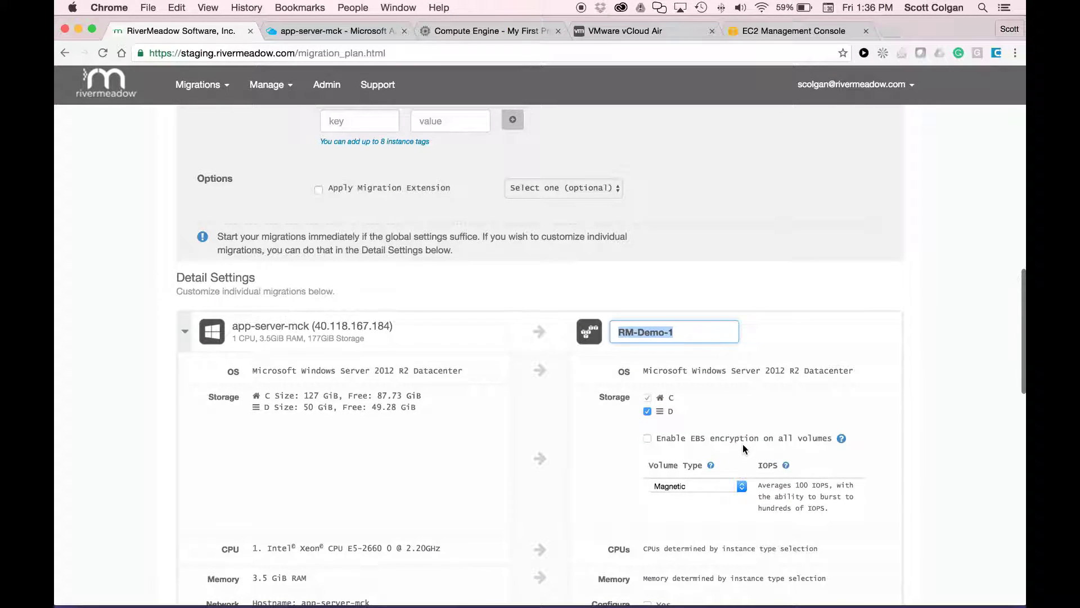
scroll(743, 445, down, 3)
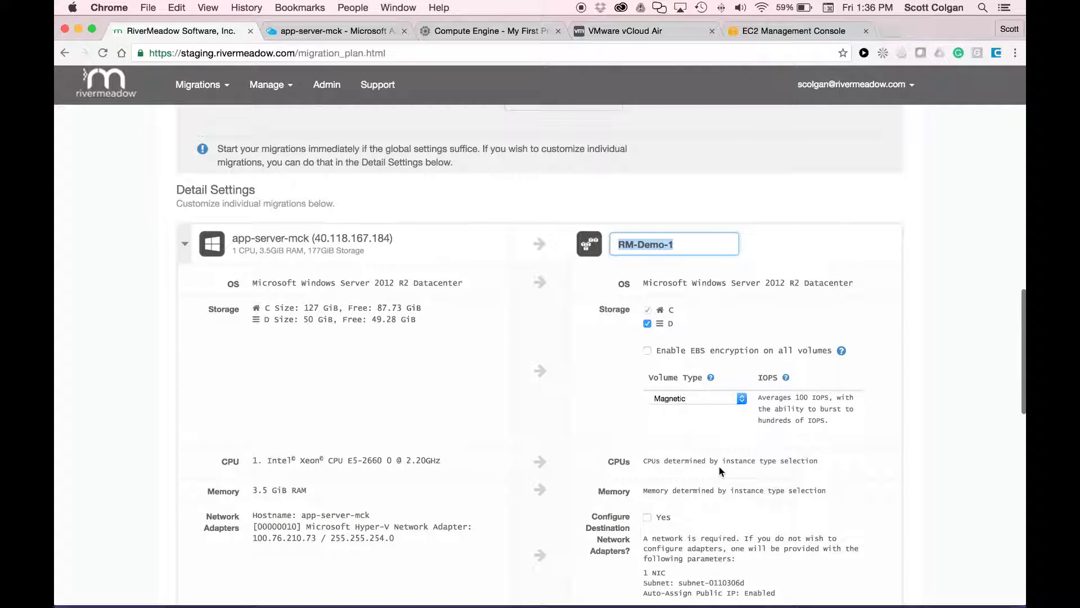
scroll(702, 527, down, 5)
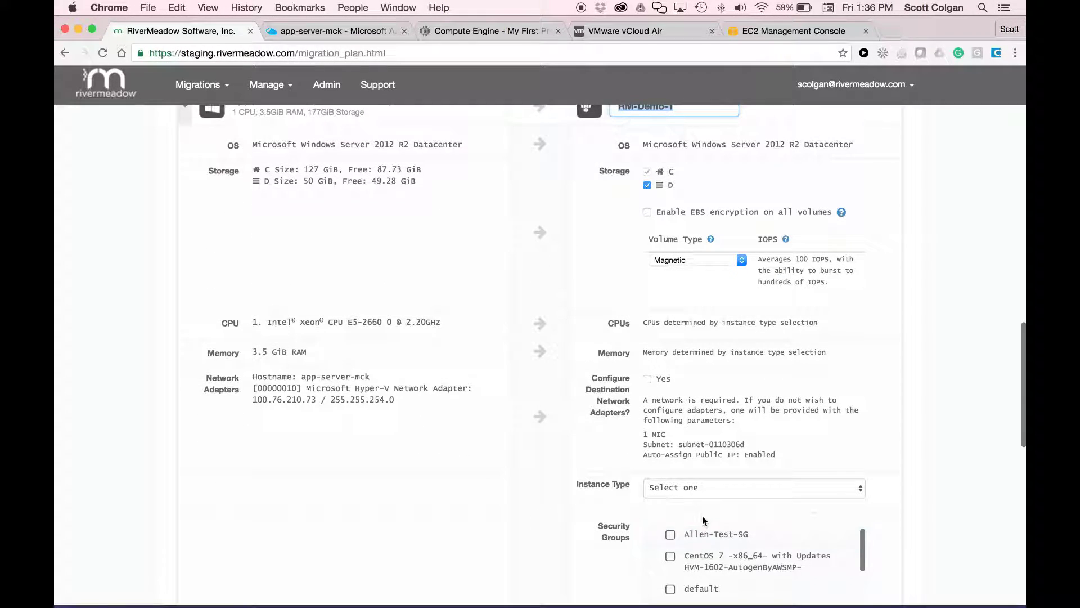
click(695, 488)
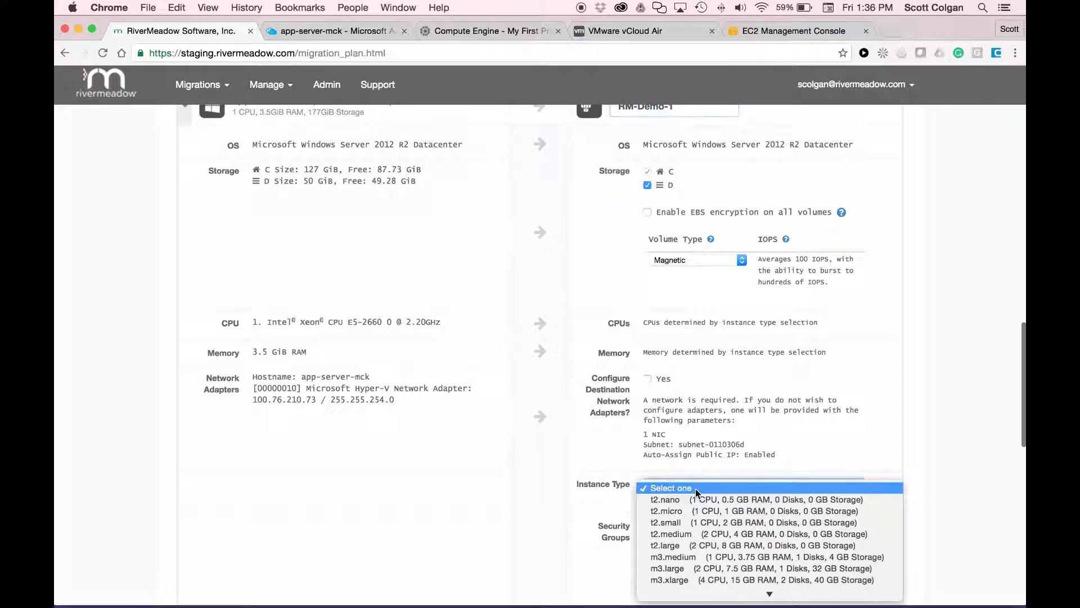
click(687, 534)
Attach the RM-Migration-TargetWorker-vpc-09103065 and Support security groups to RM-Demo-1.
scroll(884, 526, down, 5)
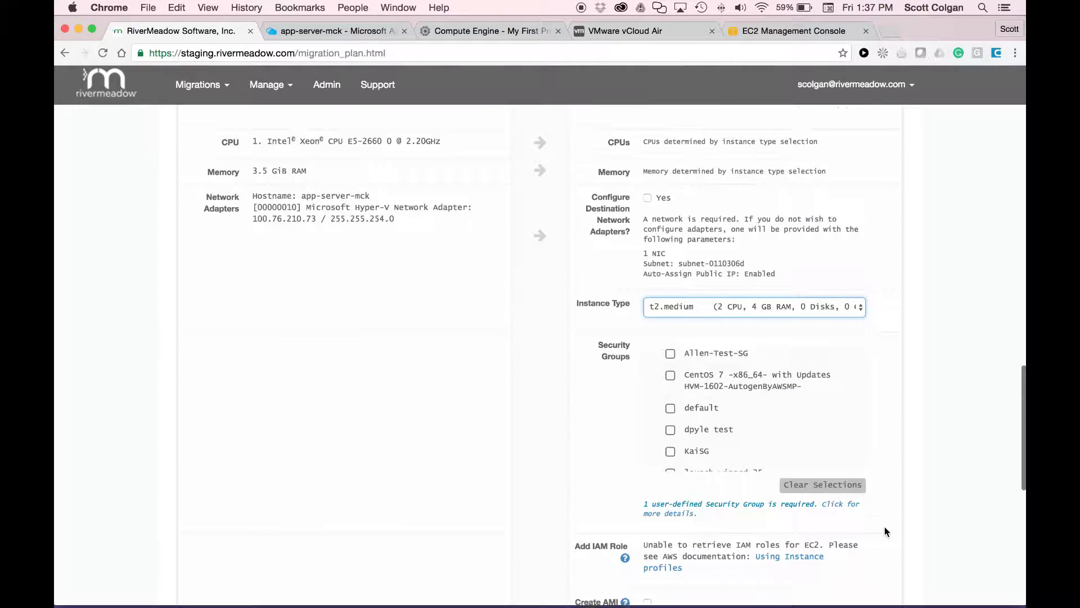
scroll(744, 402, down, 5)
click(742, 413)
scroll(737, 408, down, 4)
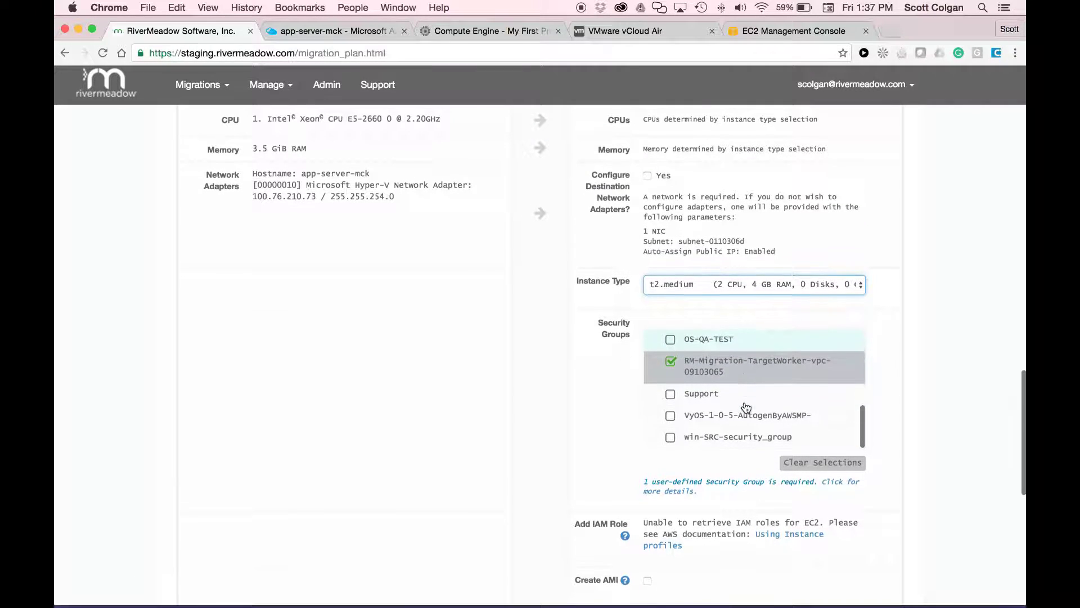
click(712, 395)
scroll(889, 433, down, 4)
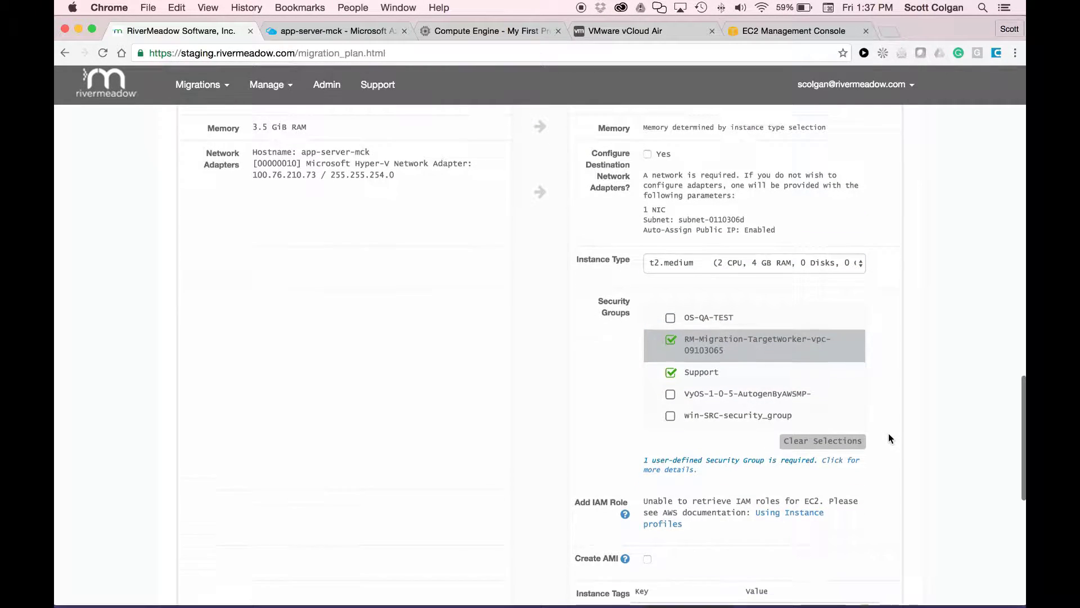
scroll(888, 438, down, 8)
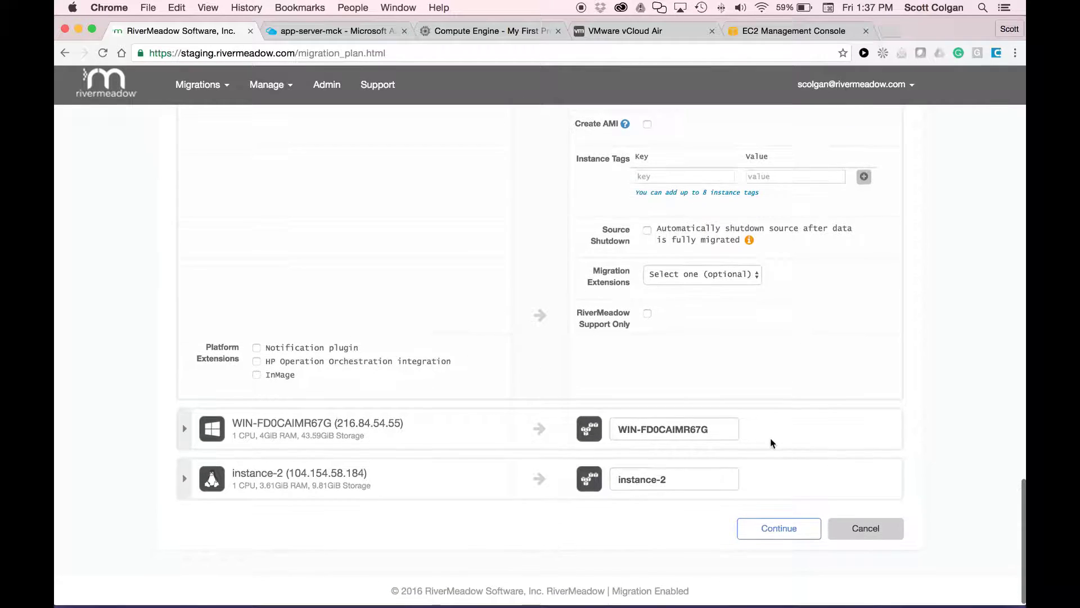
Rename the WIN-FD0CAIMR67G target to RM-Demo-2.
triple_click(725, 427)
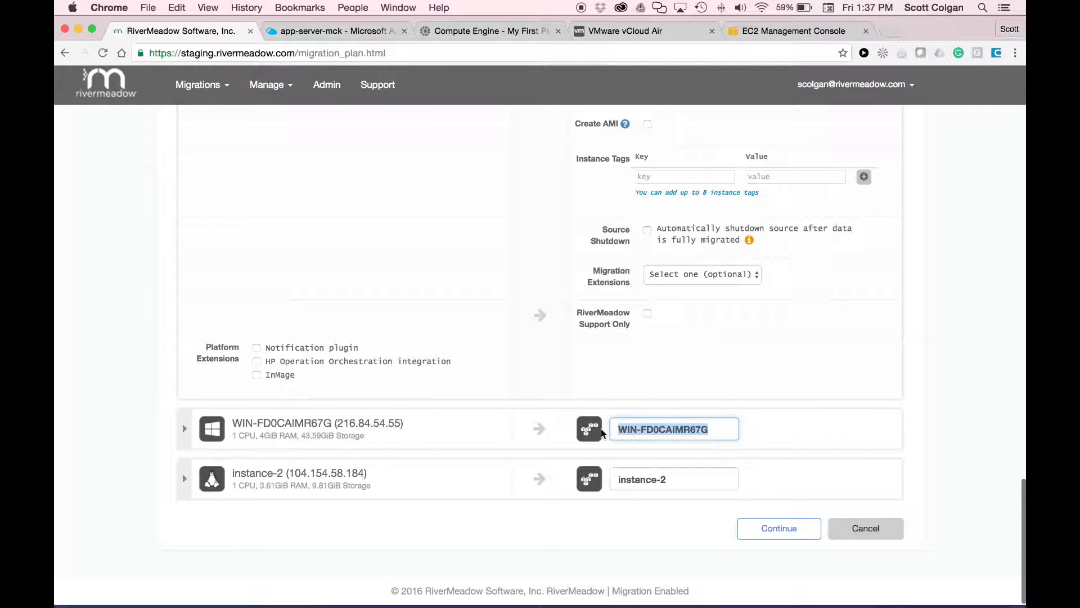
key(super+v)
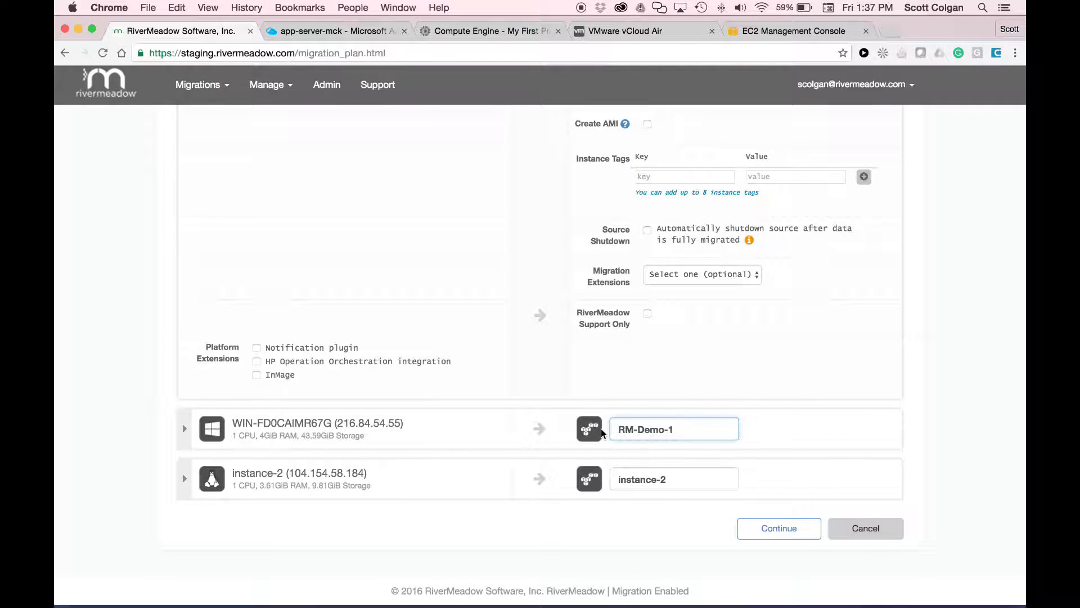
text(2)
Expand the WIN-FD0CAIMR67G row and set its instance type to t2.medium.
click(184, 429)
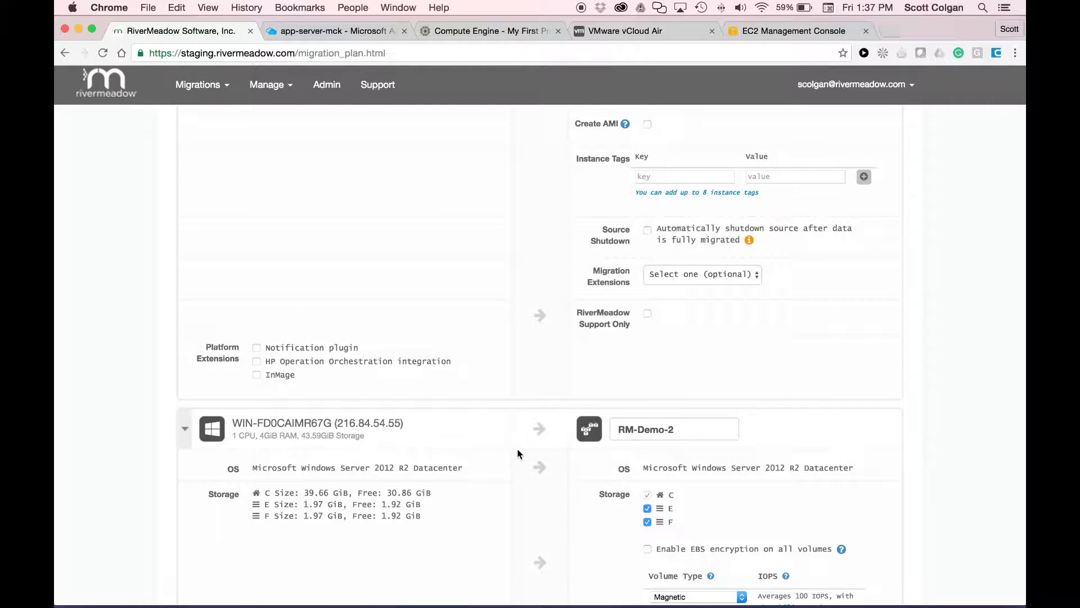
scroll(523, 450, down, 5)
scroll(532, 450, down, 4)
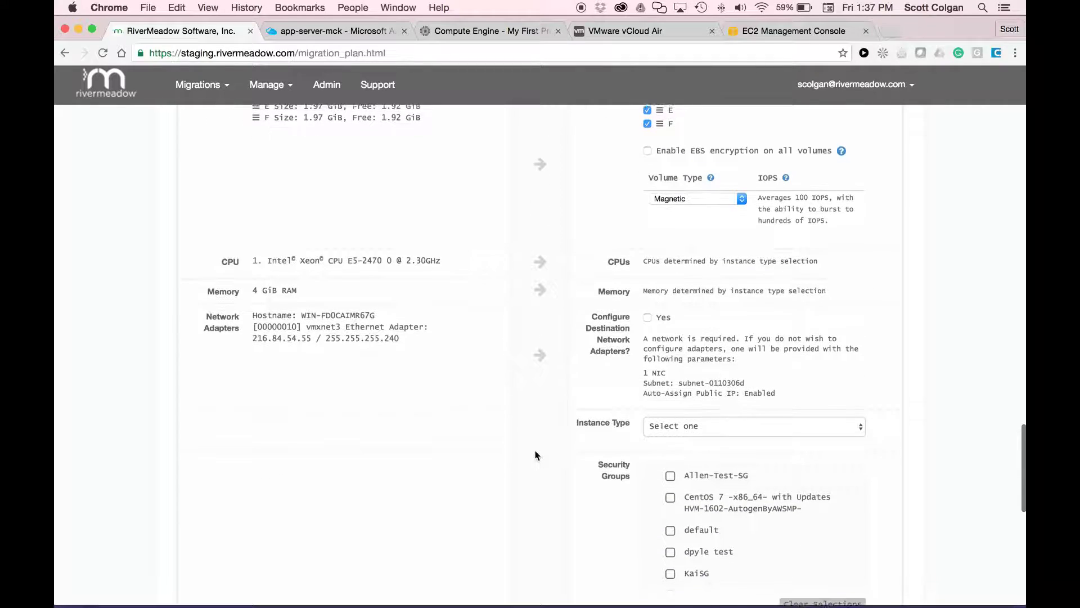
click(721, 385)
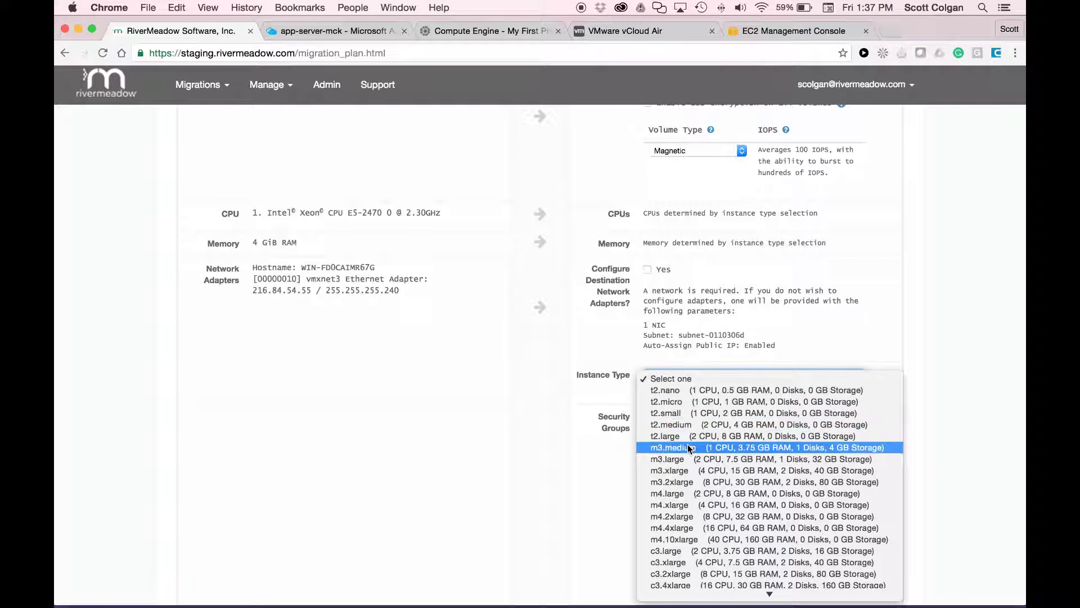
key(Escape)
text(t2.medium)
Attach the RM-Migration-TargetWorker-vpc-09103065 and Support security groups to RM-Demo-2.
scroll(726, 501, down, 8)
click(726, 506)
scroll(728, 501, down, 2)
click(730, 503)
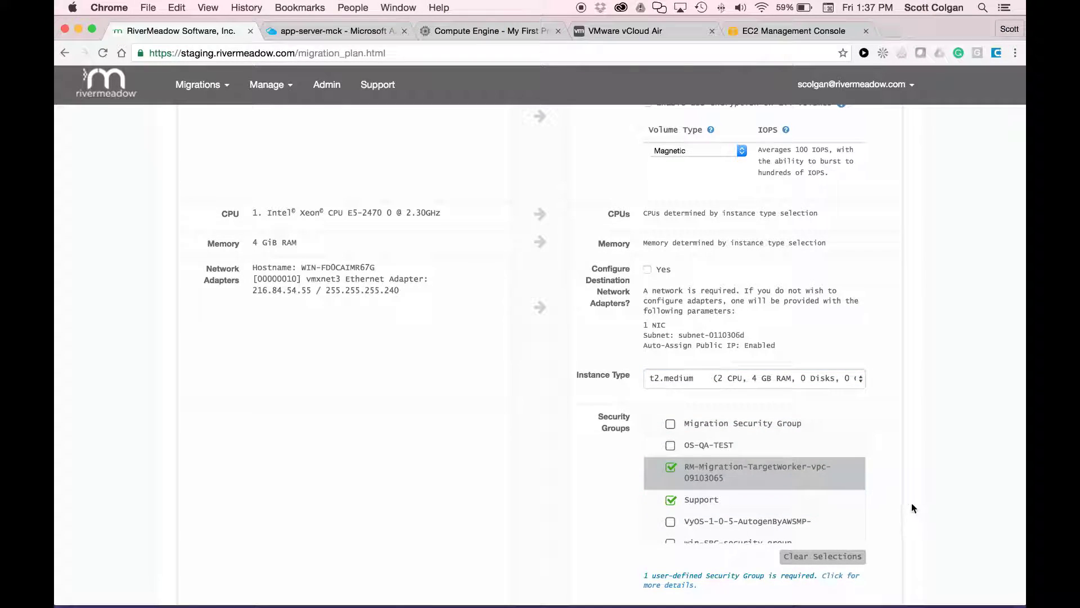
scroll(900, 501, down, 5)
scroll(891, 503, down, 5)
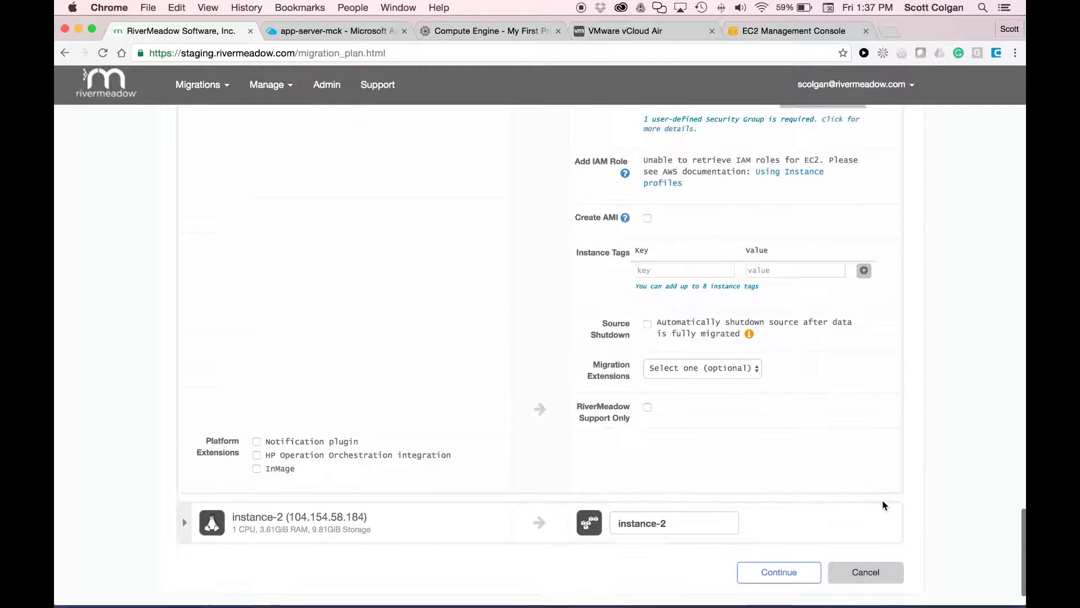
Rename the instance-2 target to RM-Demo-3 and expand its detail settings.
triple_click(688, 499)
text(RM-Demo-1)
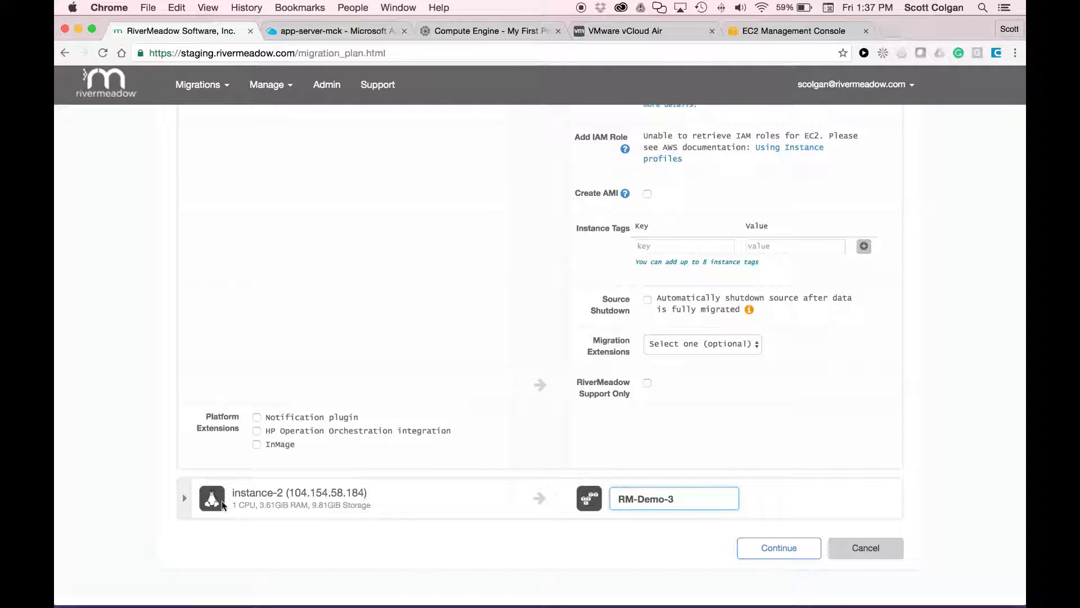
click(184, 498)
scroll(478, 532, down, 3)
scroll(481, 532, down, 4)
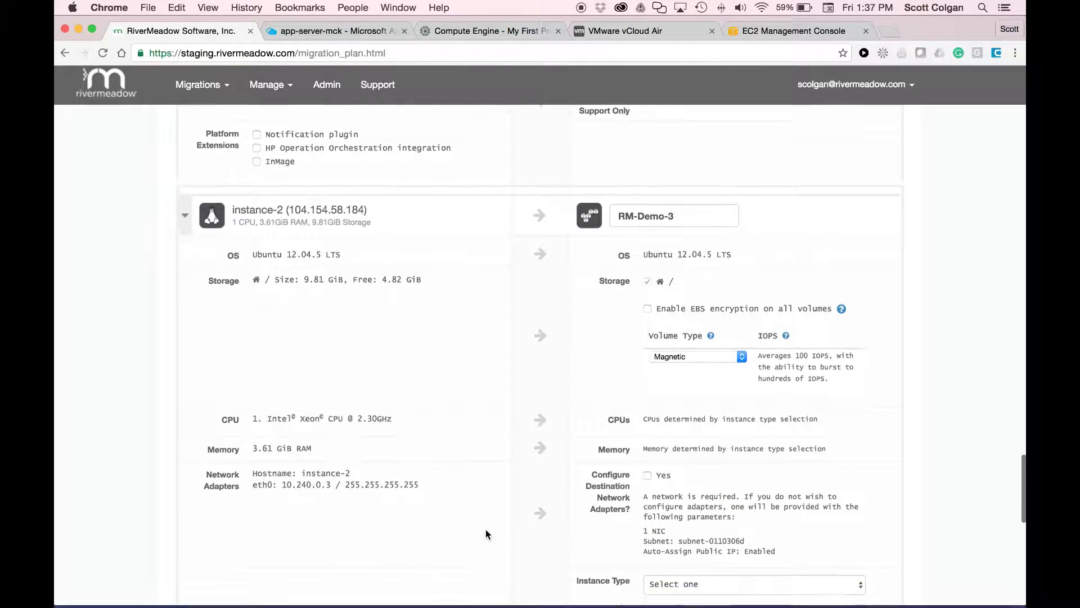
Set RM-Demo-3's instance type to t2.medium and add the Support security group.
click(691, 491)
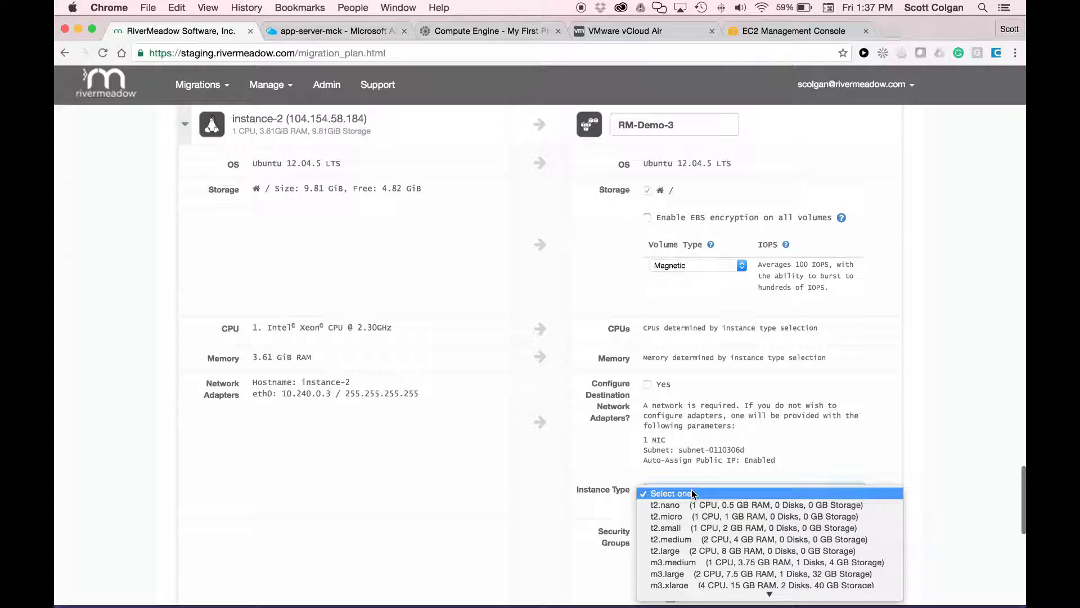
click(683, 539)
scroll(753, 547, down, 5)
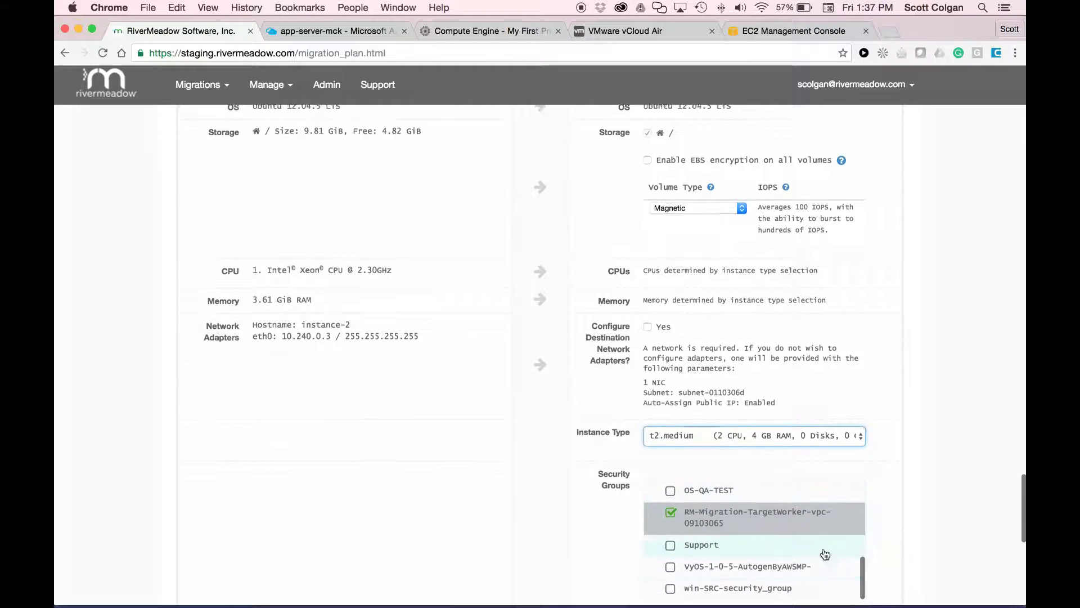
click(671, 537)
scroll(889, 557, down, 10)
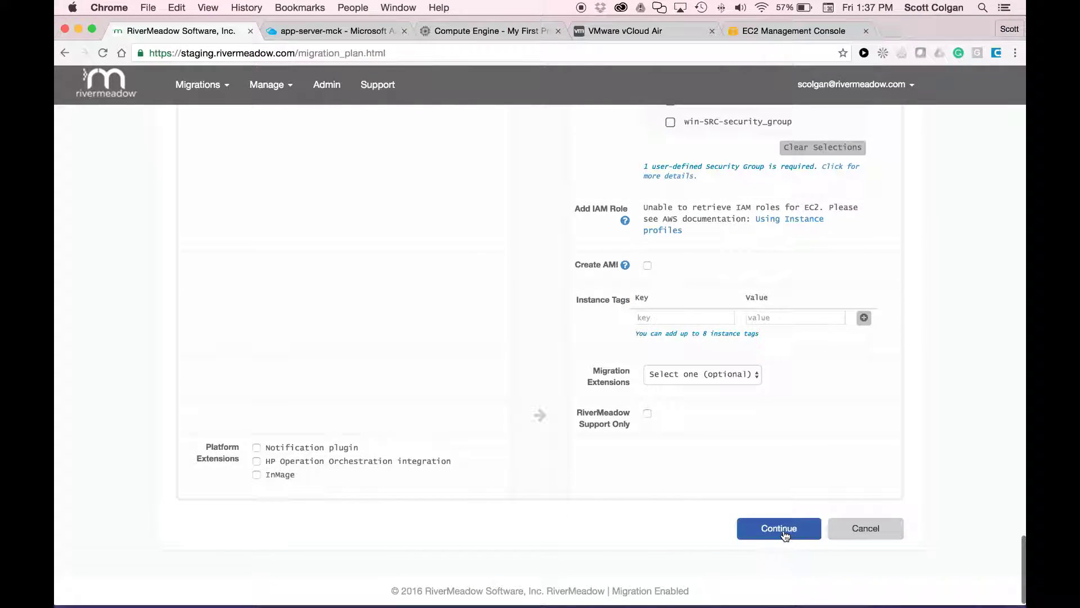
Run the migration preflight for all three servers, review the warnings, and start the migration.
click(783, 530)
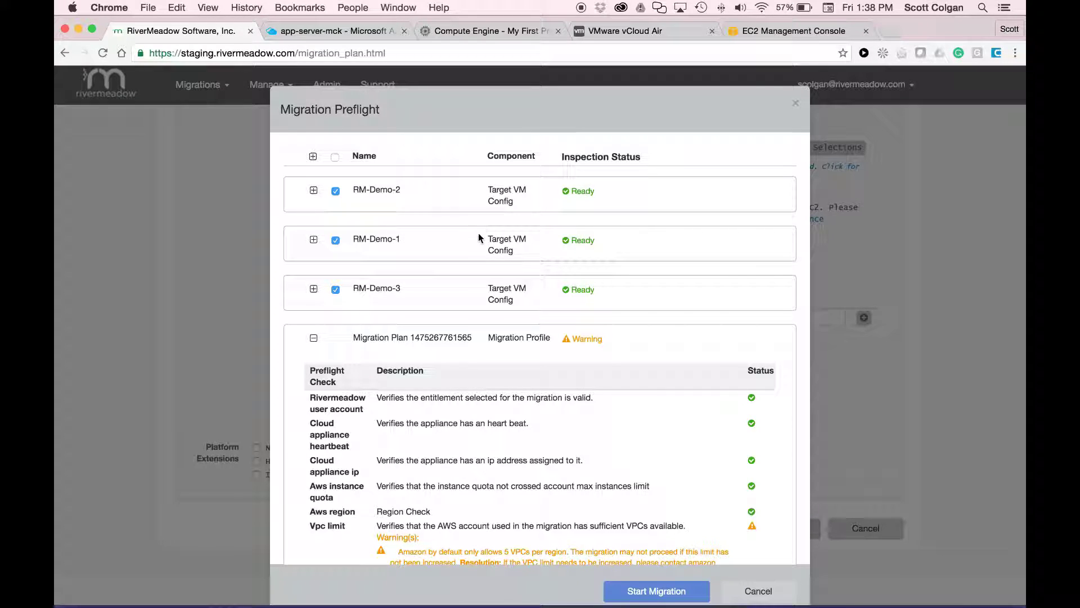
scroll(478, 234, down, 4)
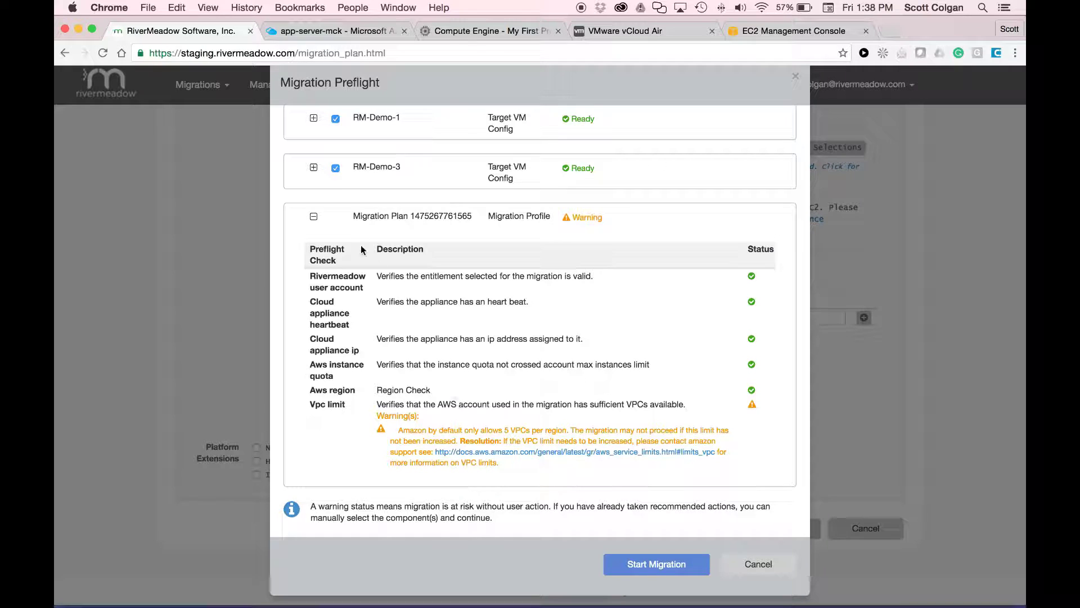
click(314, 216)
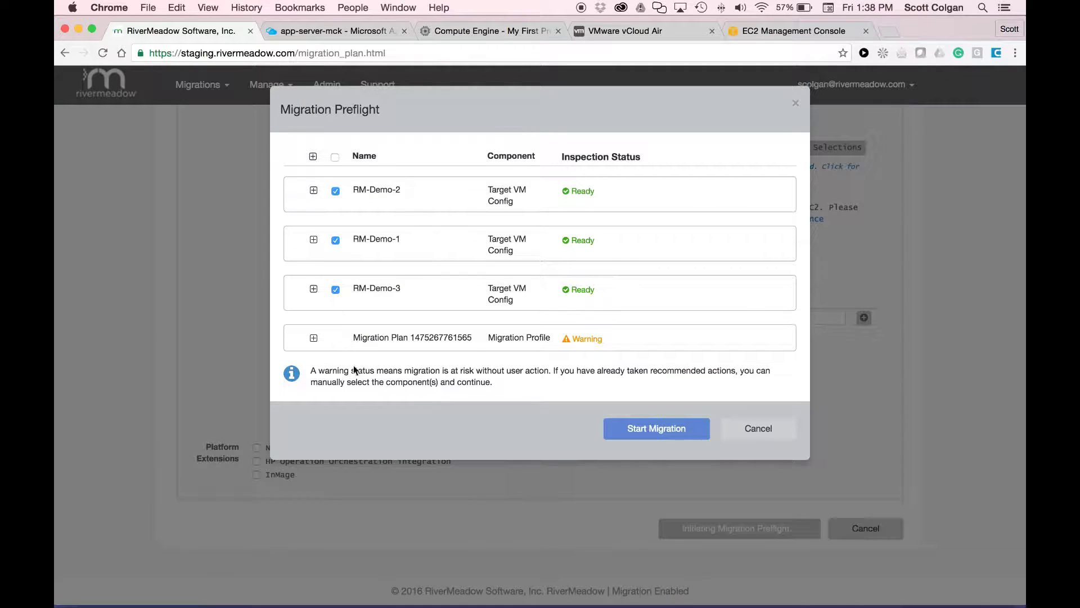
click(636, 442)
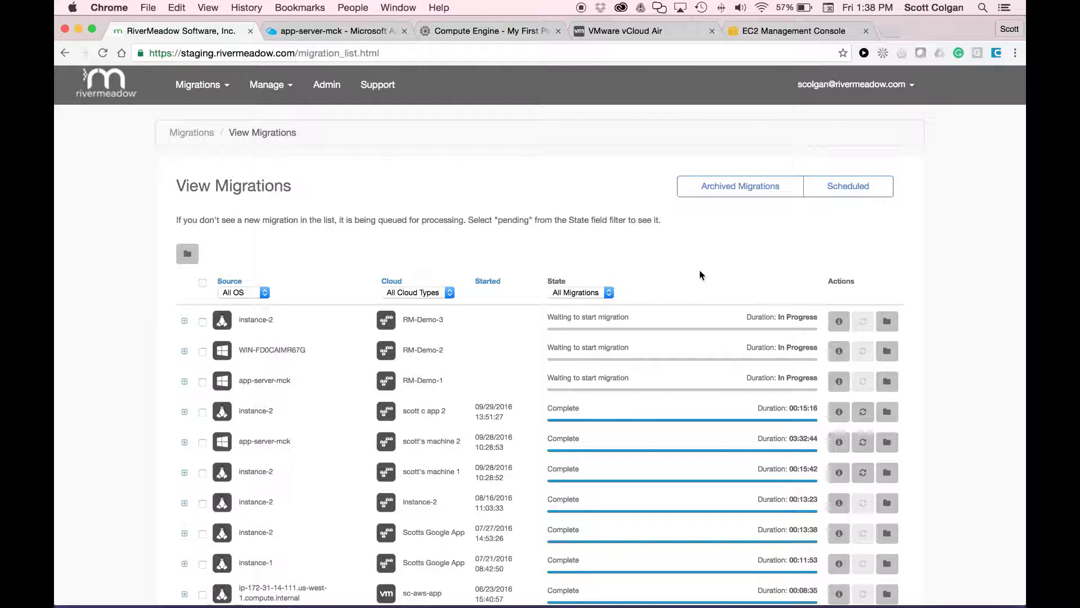
Reload the EC2 instances list, scan it for the new servers, then return to RiverMeadow.
click(788, 33)
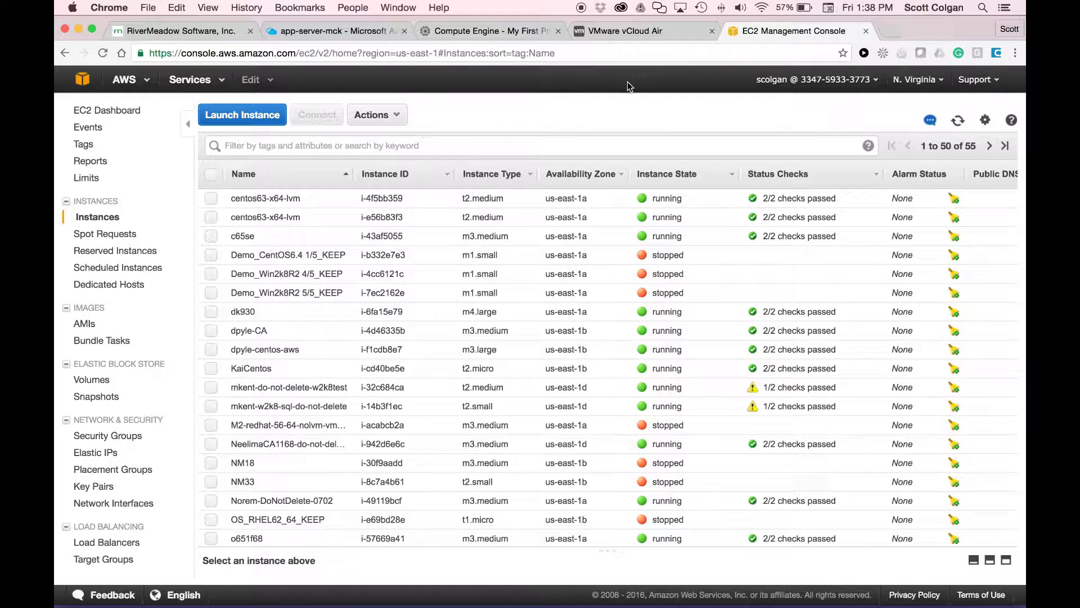
key(super+r)
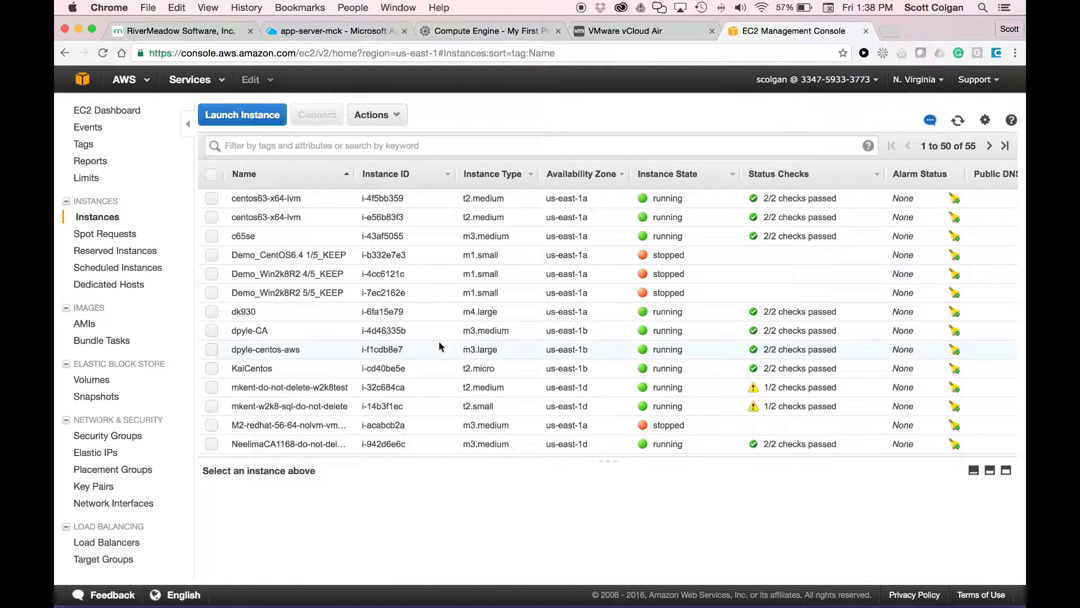
scroll(417, 353, down, 10)
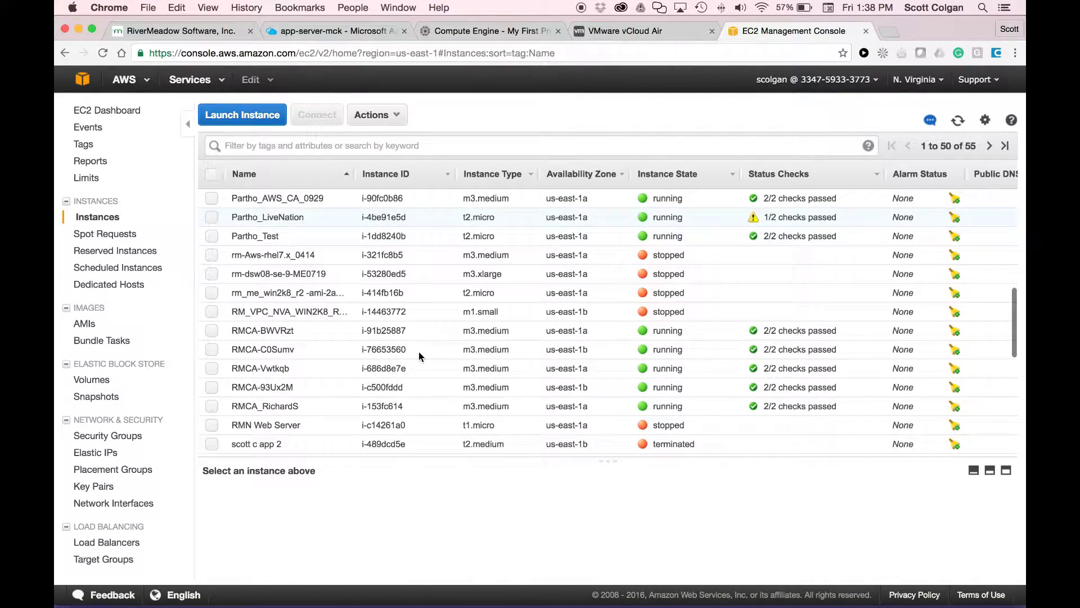
scroll(422, 354, down, 5)
scroll(427, 355, up, 4)
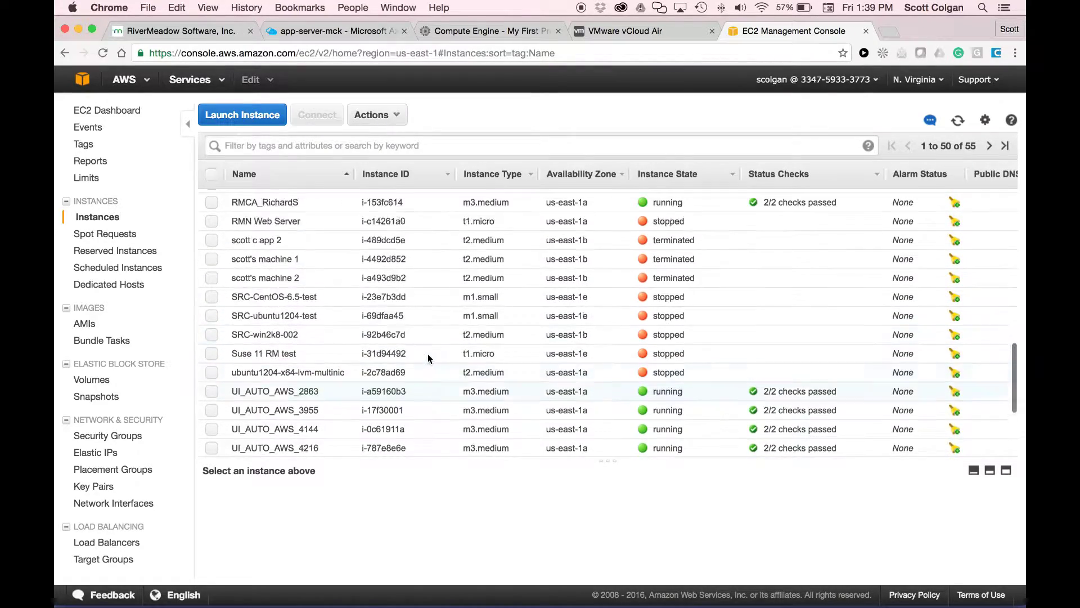
scroll(429, 359, up, 4)
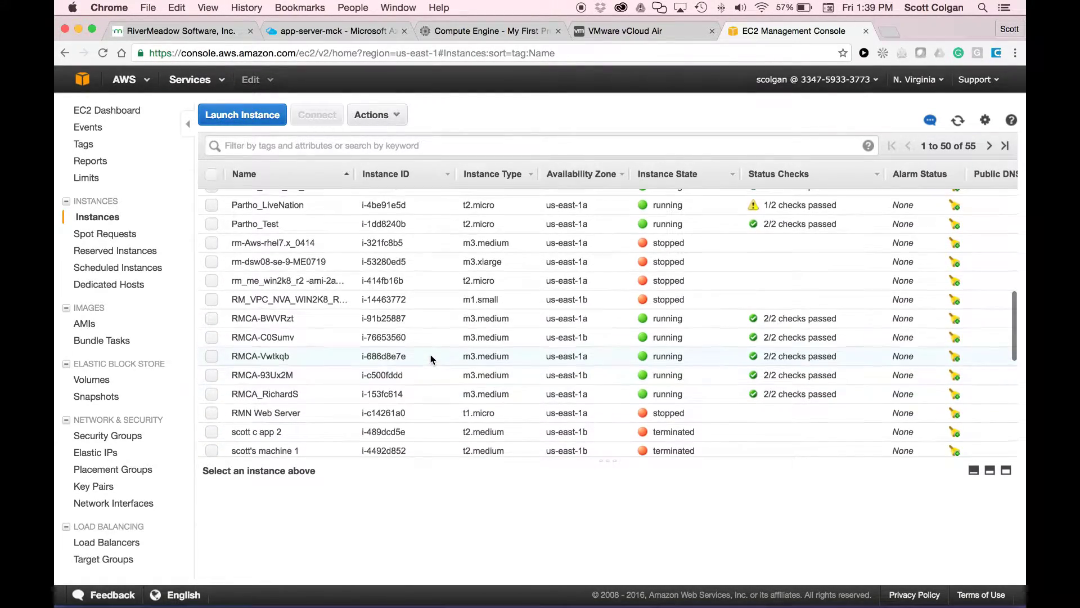
click(179, 31)
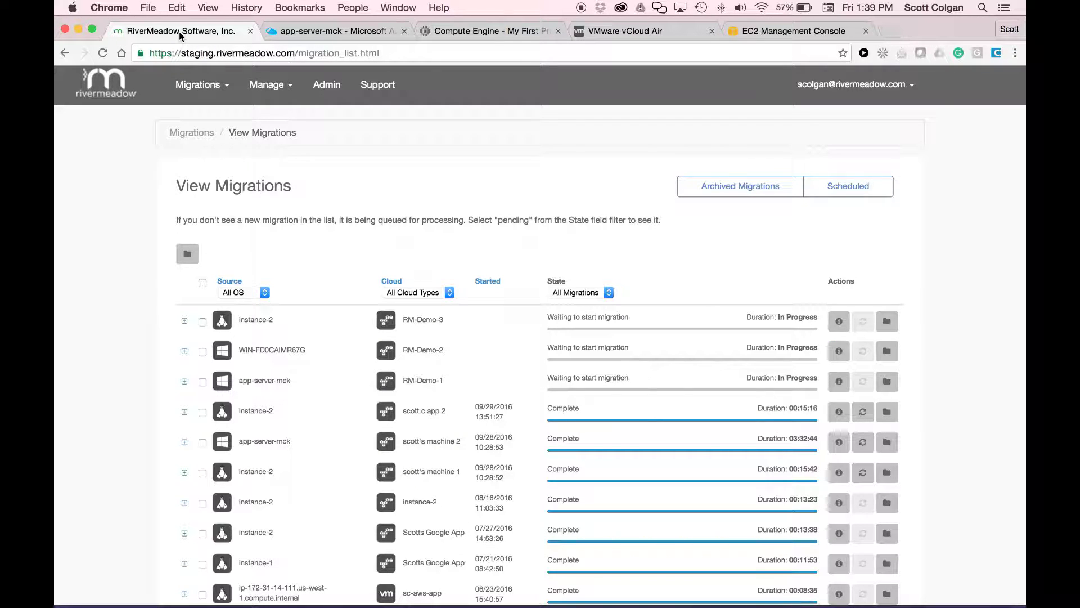
Review the RM-Demo-3 migration's details and close the Migration Details dialog.
scroll(476, 393, down, 5)
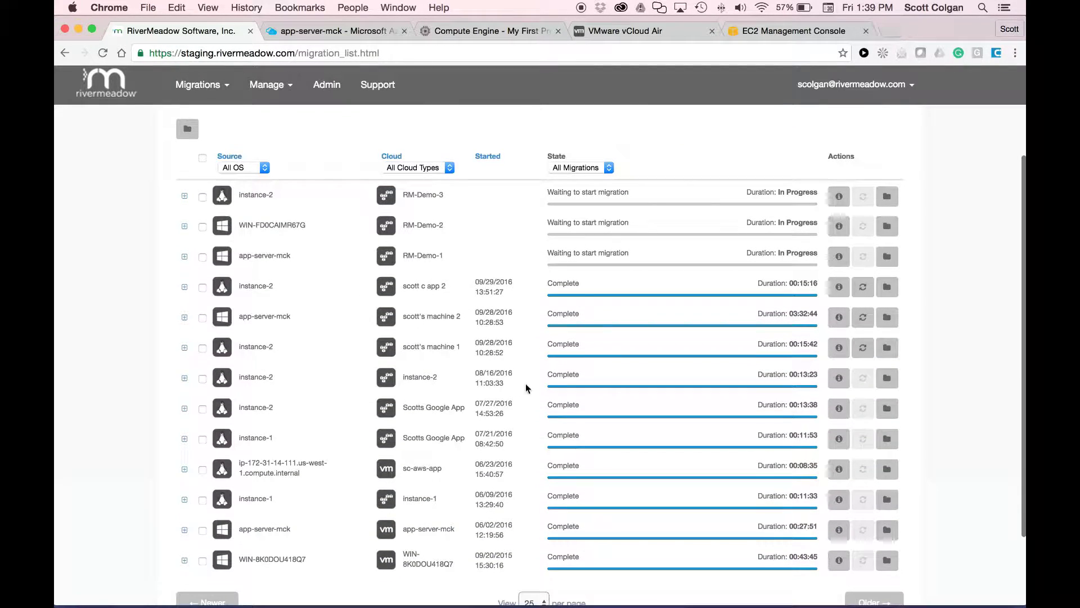
click(839, 198)
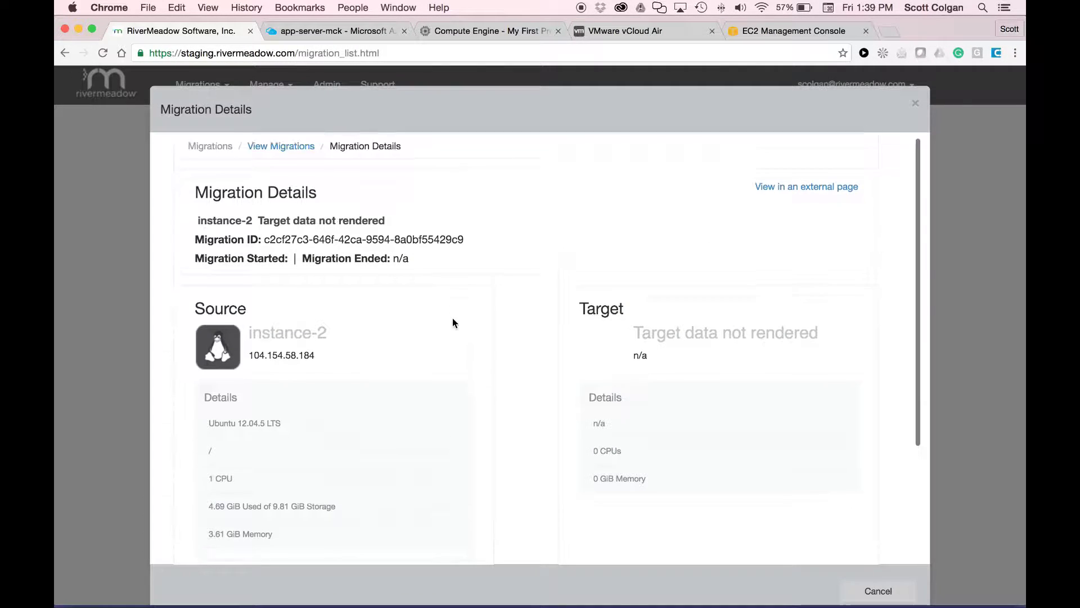
scroll(455, 321, down, 4)
scroll(495, 205, up, 5)
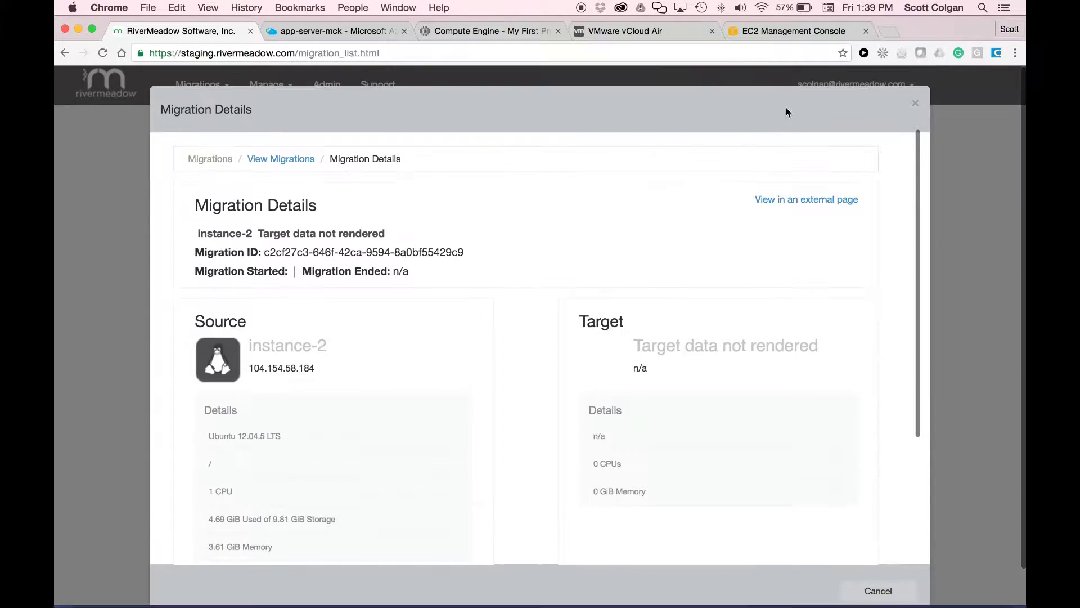
click(917, 104)
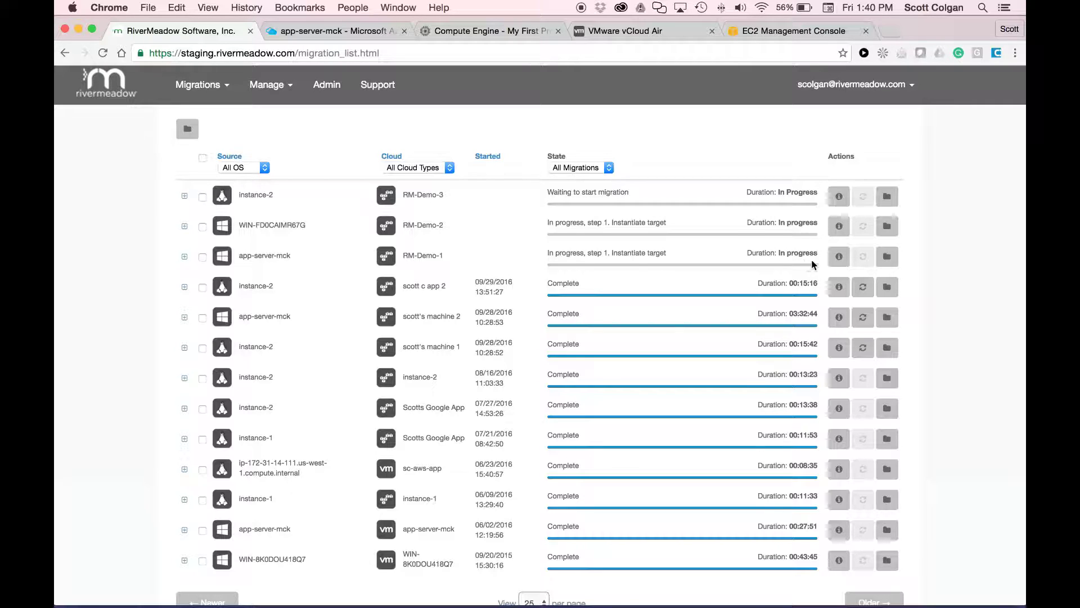
click(839, 257)
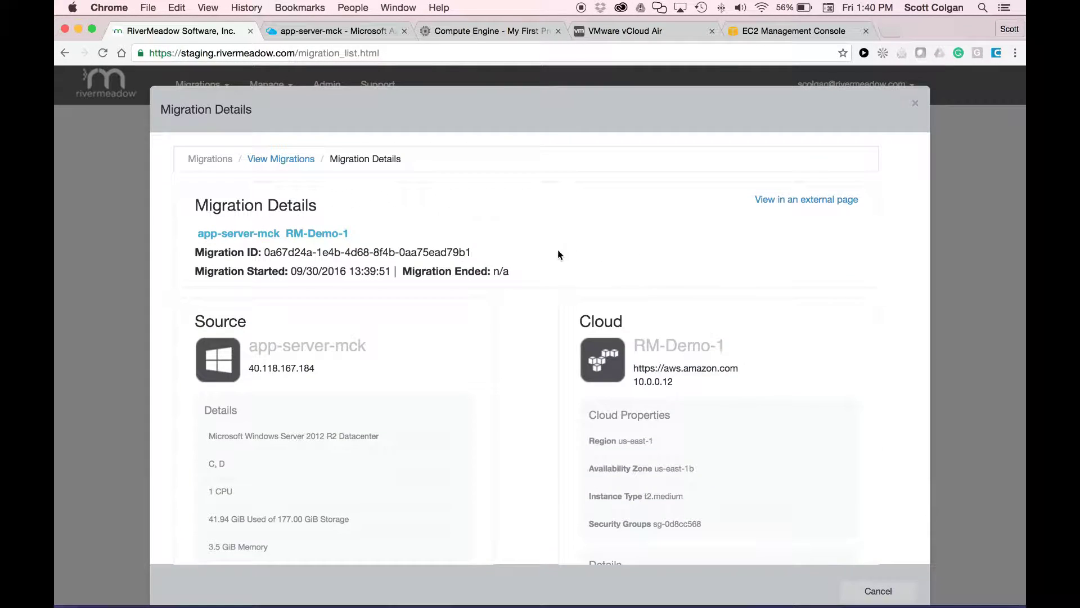
scroll(499, 309, down, 5)
scroll(500, 311, down, 3)
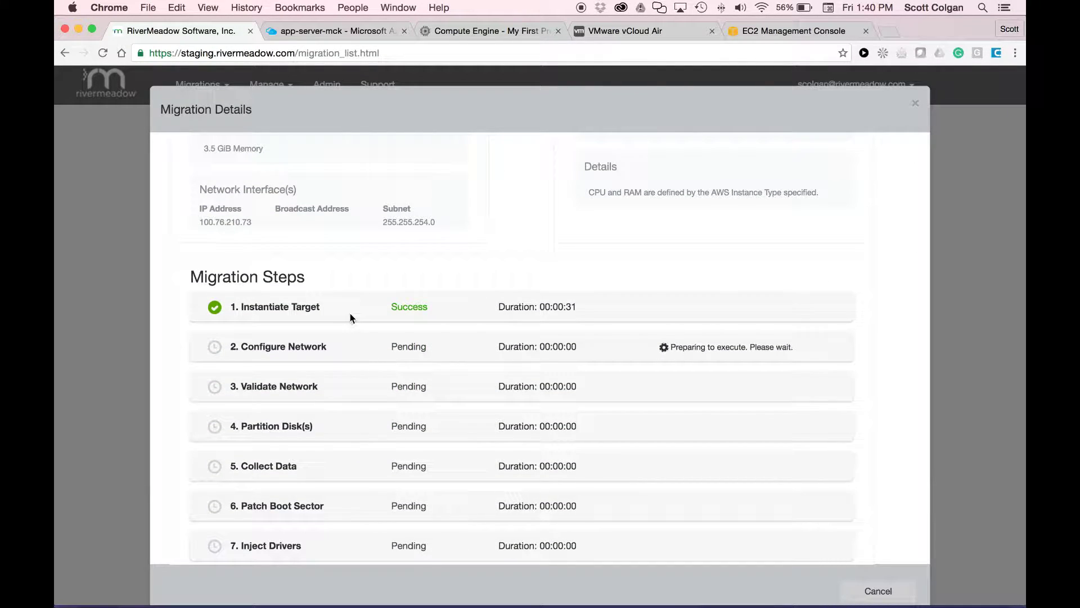
scroll(351, 315, up, 3)
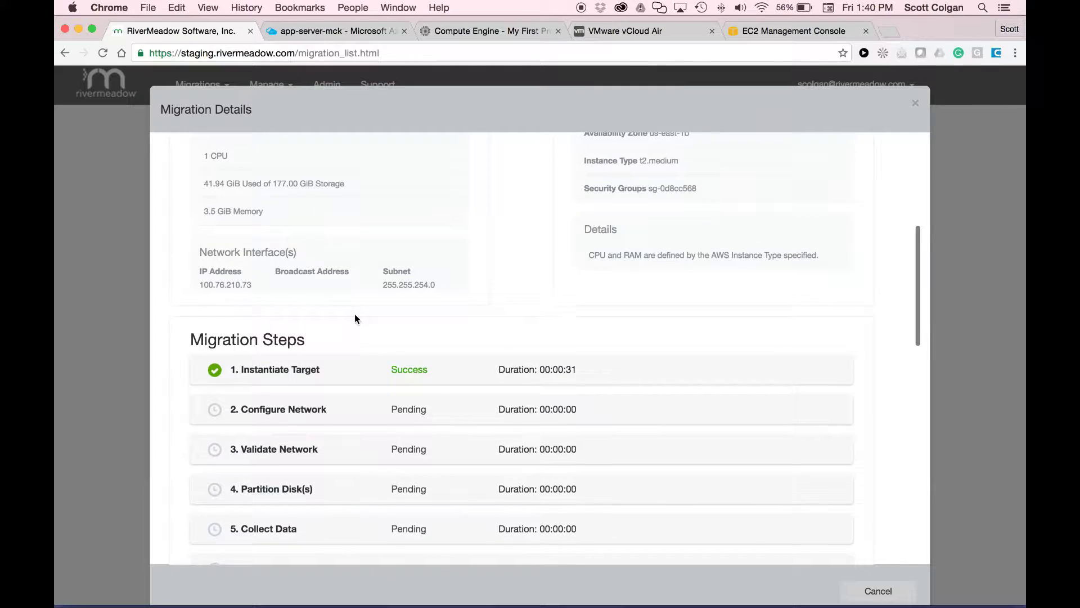
scroll(355, 315, down, 5)
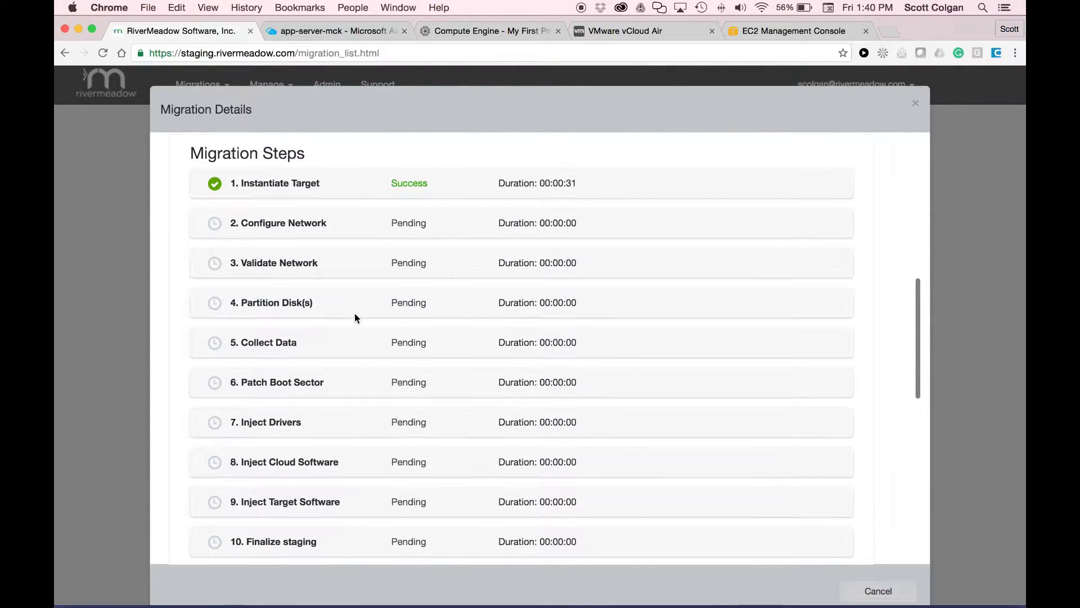
scroll(355, 314, down, 2)
scroll(354, 313, down, 9)
scroll(354, 313, down, 6)
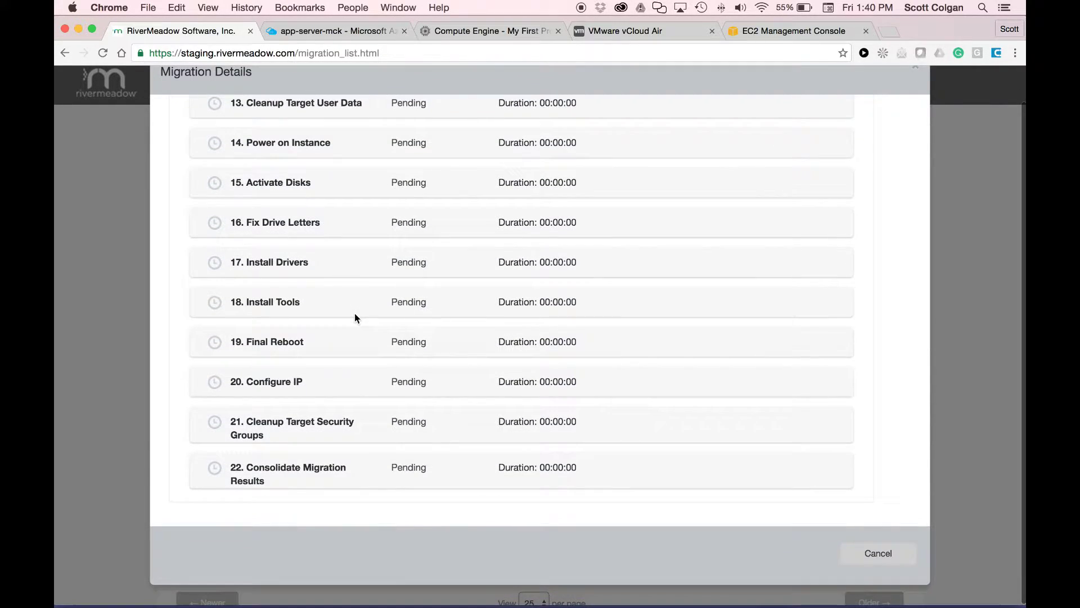
scroll(352, 317, up, 8)
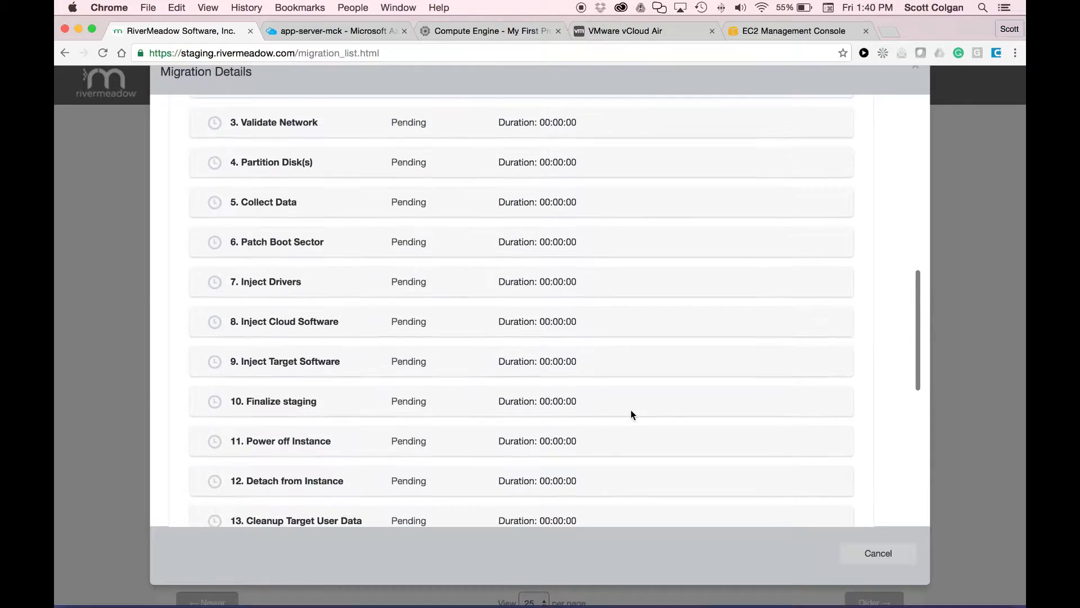
click(863, 553)
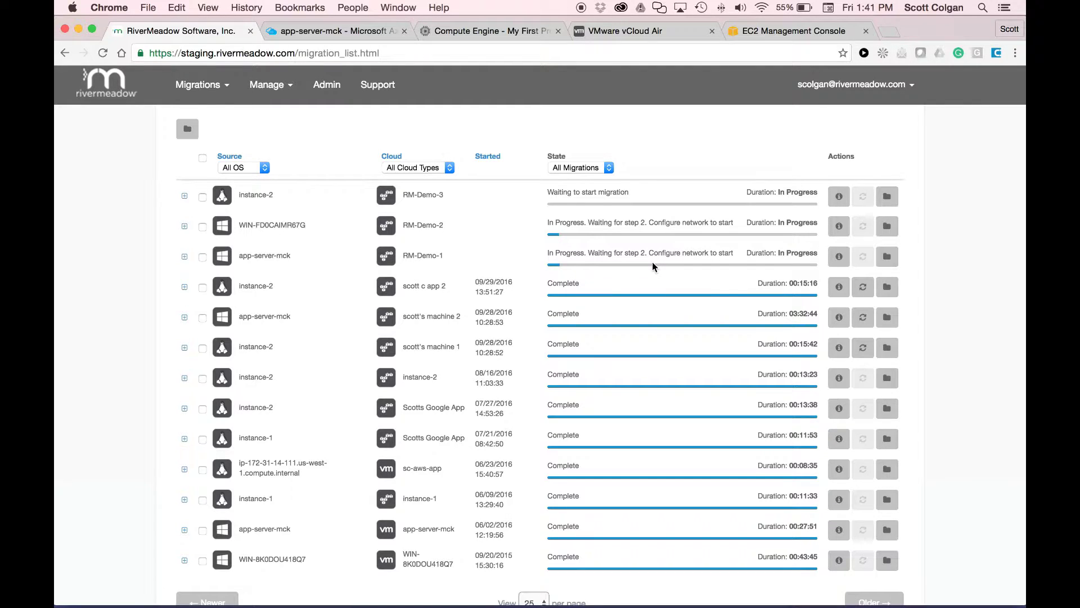
Reload the EC2 instances list to find RM-Demo-1 and RM-Demo-2 running as t2.medium, status checks initializing.
click(775, 32)
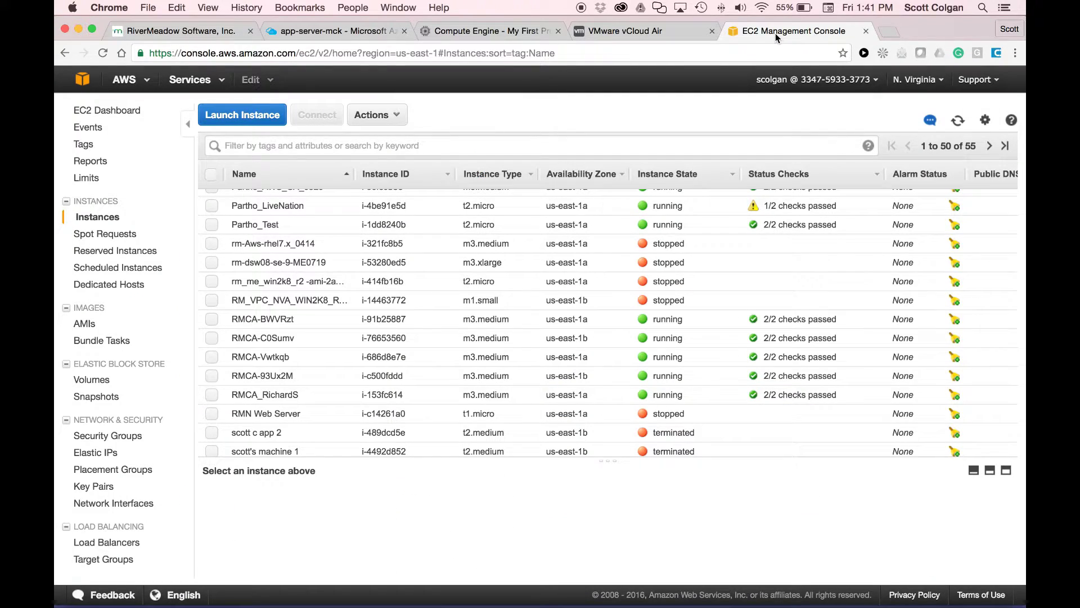
click(102, 53)
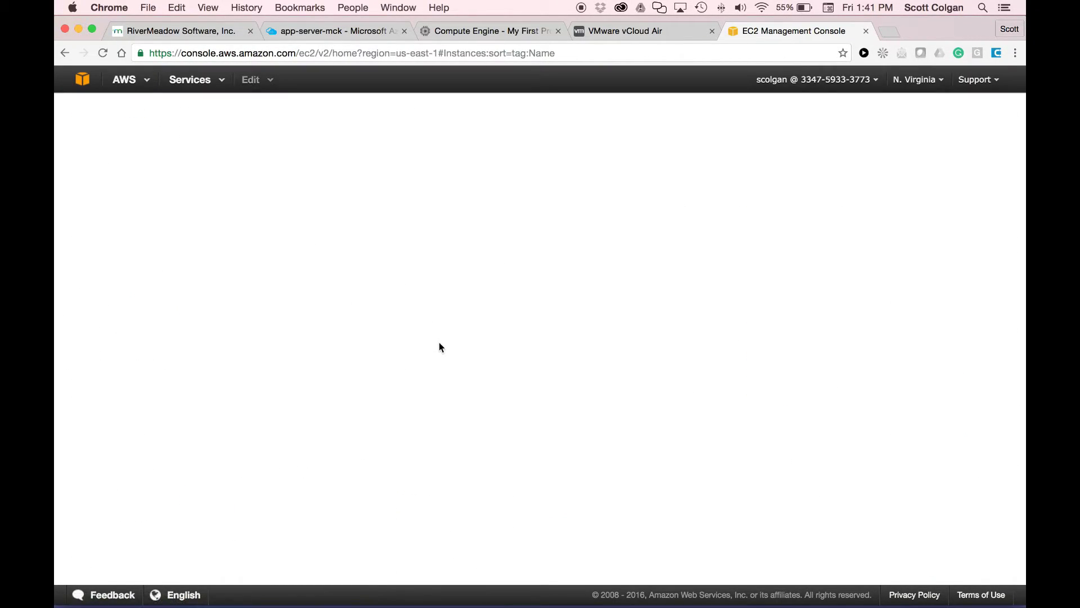
scroll(448, 359, down, 20)
scroll(449, 360, down, 3)
scroll(450, 361, up, 5)
scroll(451, 359, up, 3)
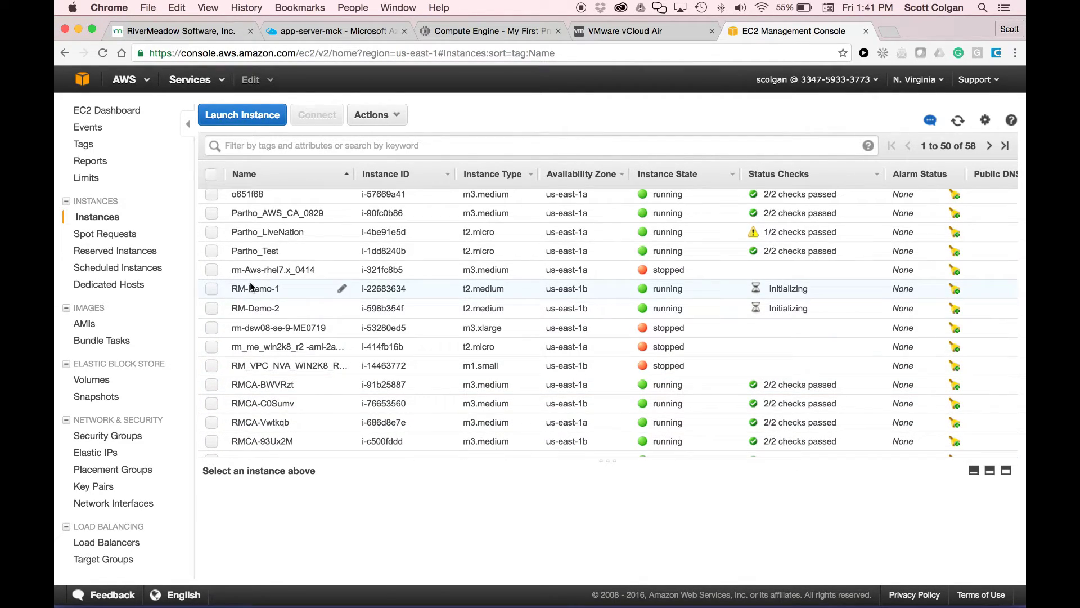